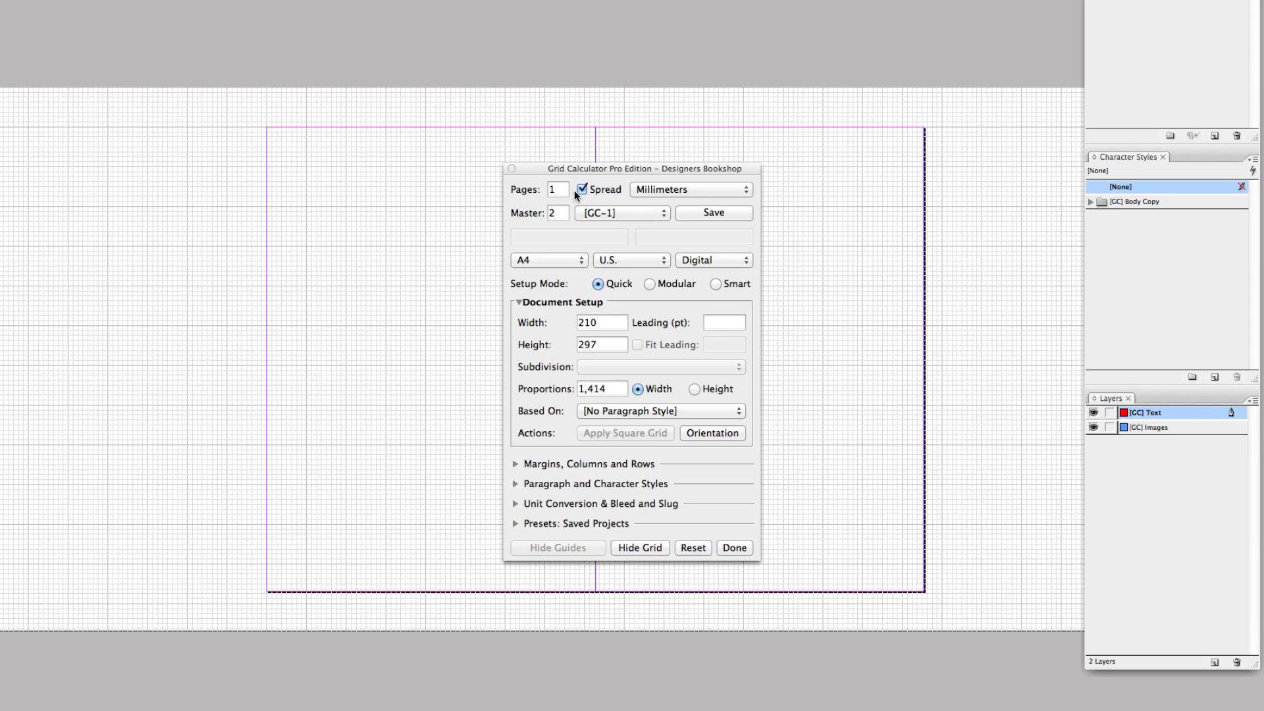
Step: Switch the grid setup mode to Smart and set the document width to 215 mm
left_click(719, 283)
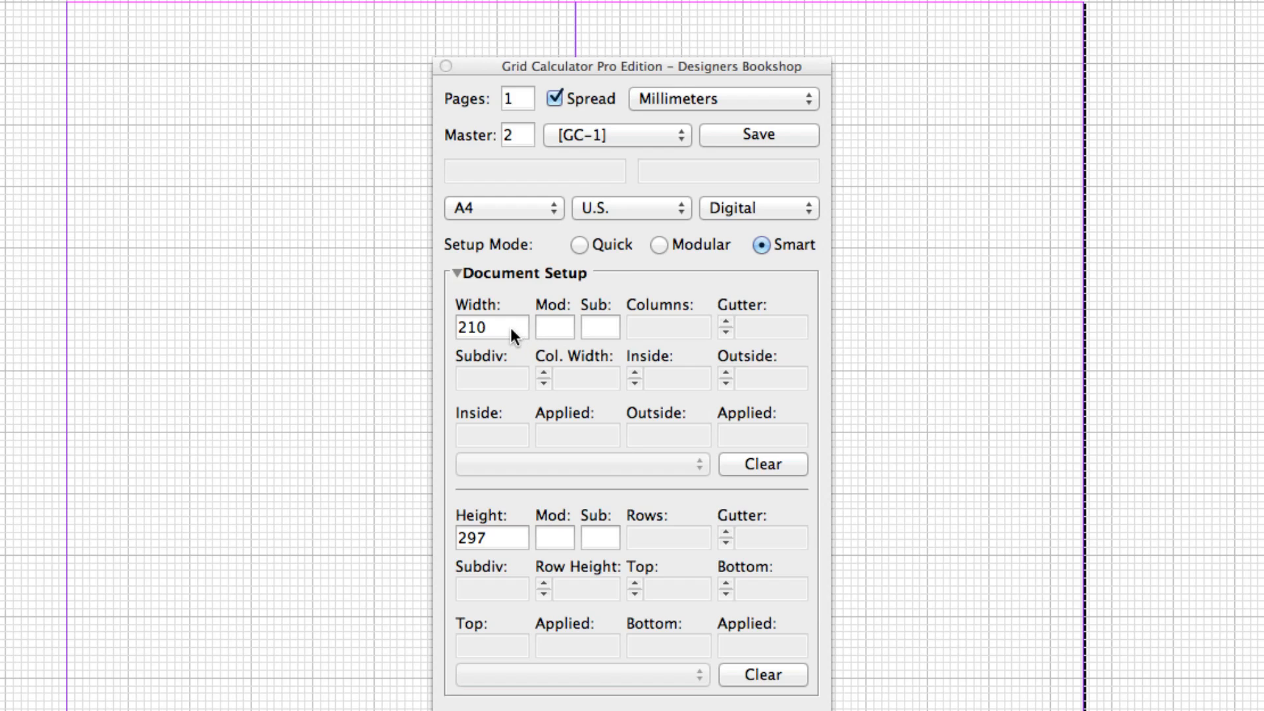
double_click(509, 327)
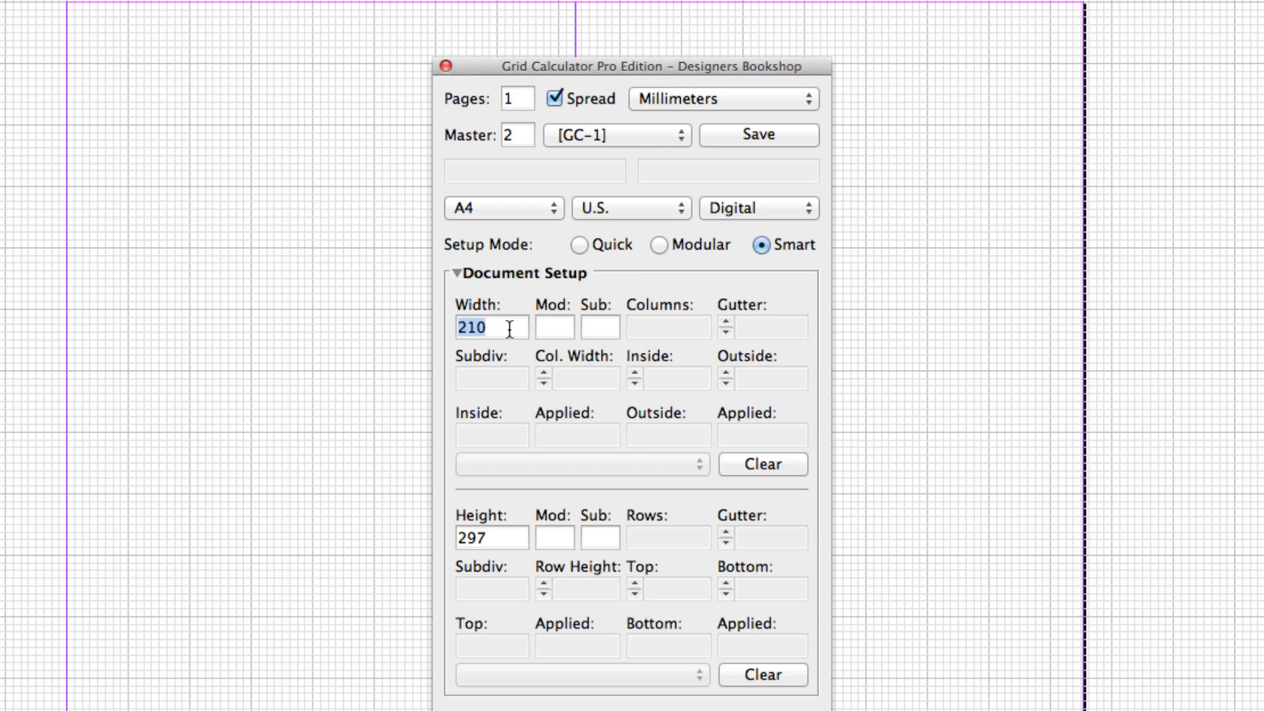
type("215")
left_click(570, 317)
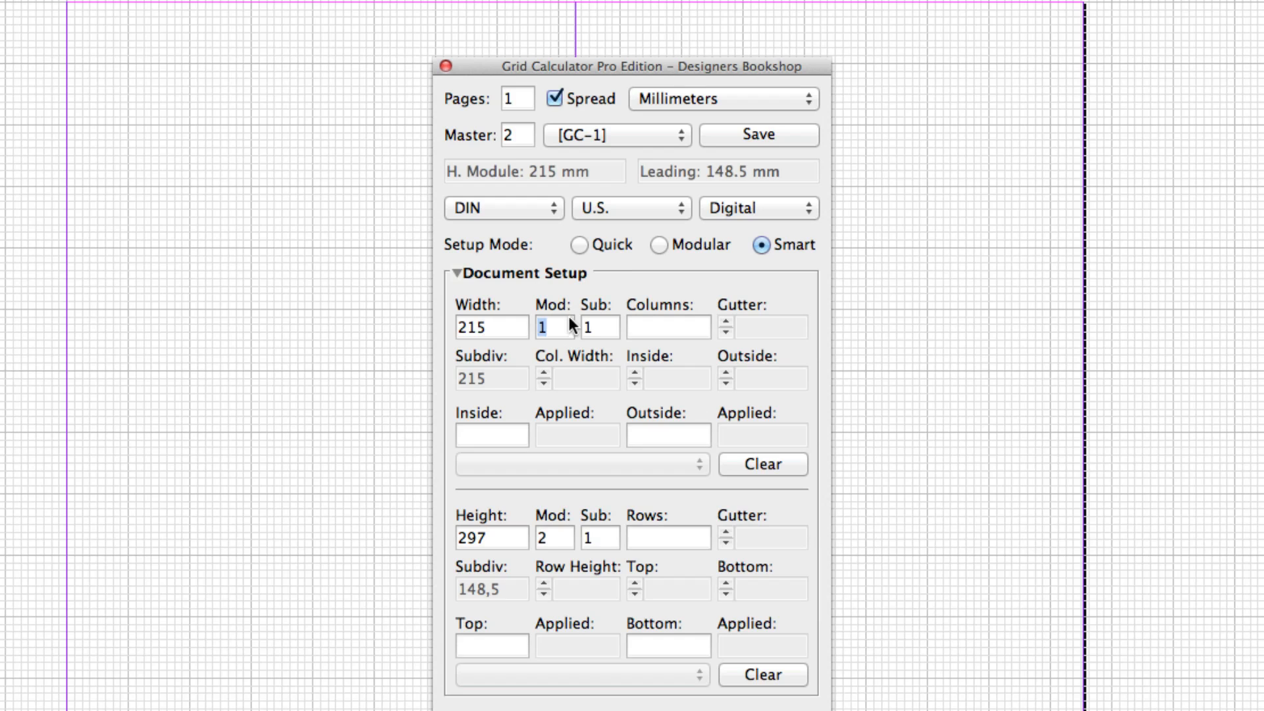
left_click(926, 305)
left_click(926, 305)
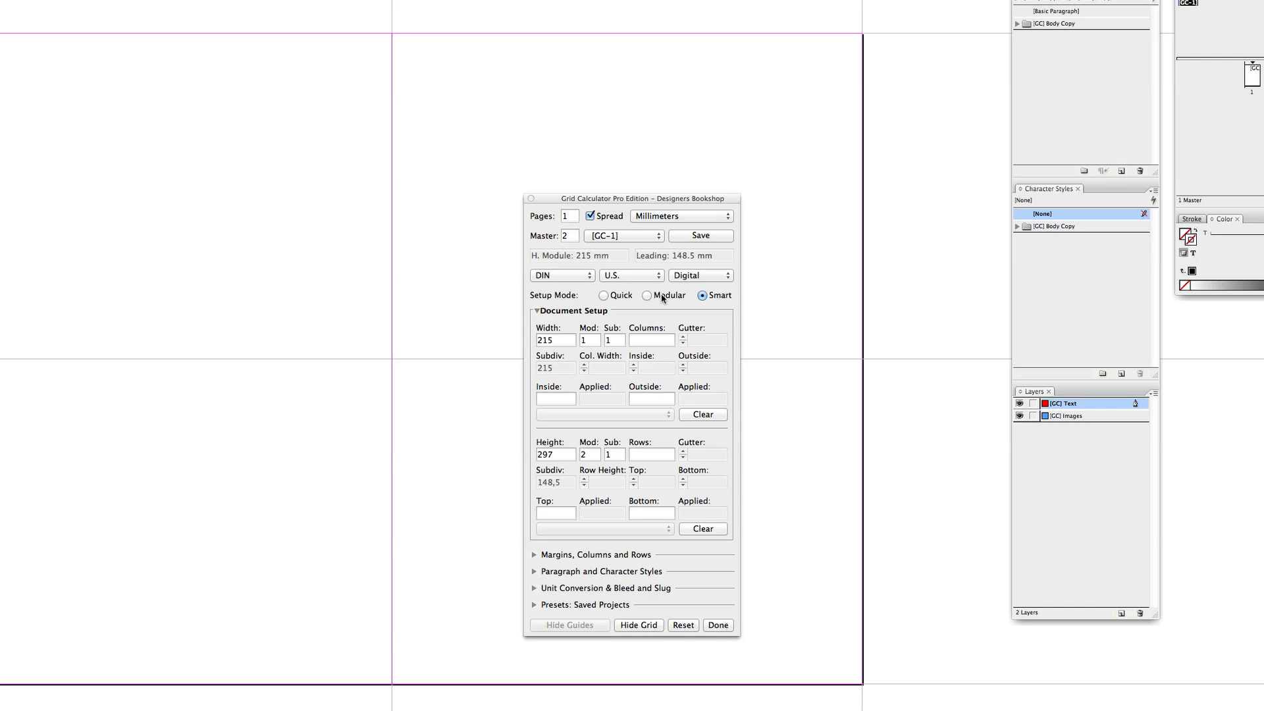
Step: In Modular setup mode, divide the document width into modules of 2,5 mm
left_click(663, 297)
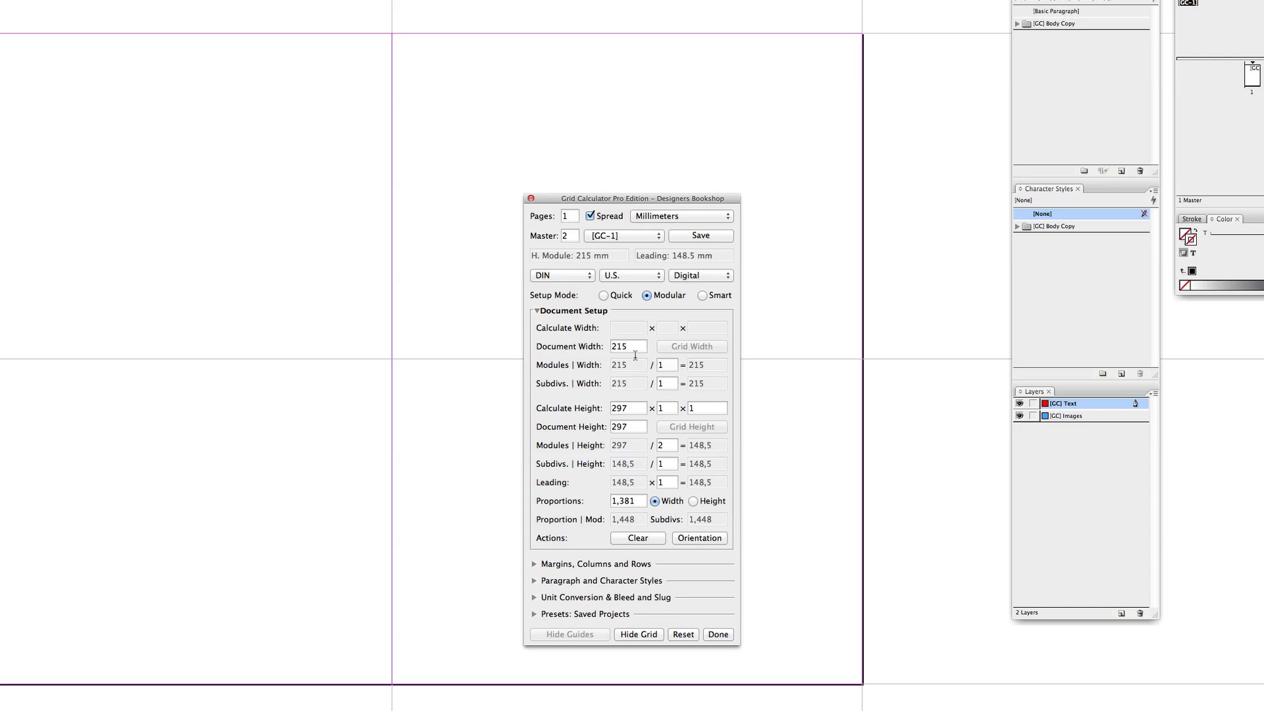
double_click(665, 365)
type("2,5")
left_click(697, 349)
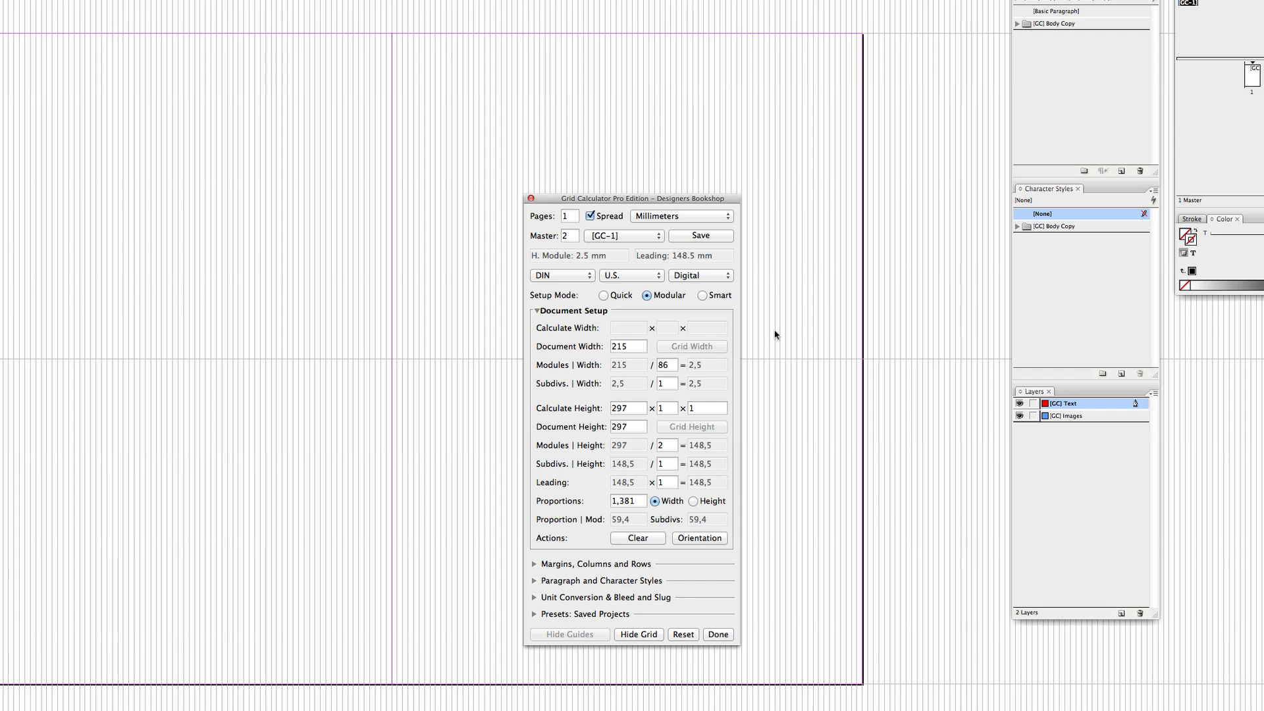
Step: Return to Smart setup mode and set the number of columns to 12
left_click(713, 295)
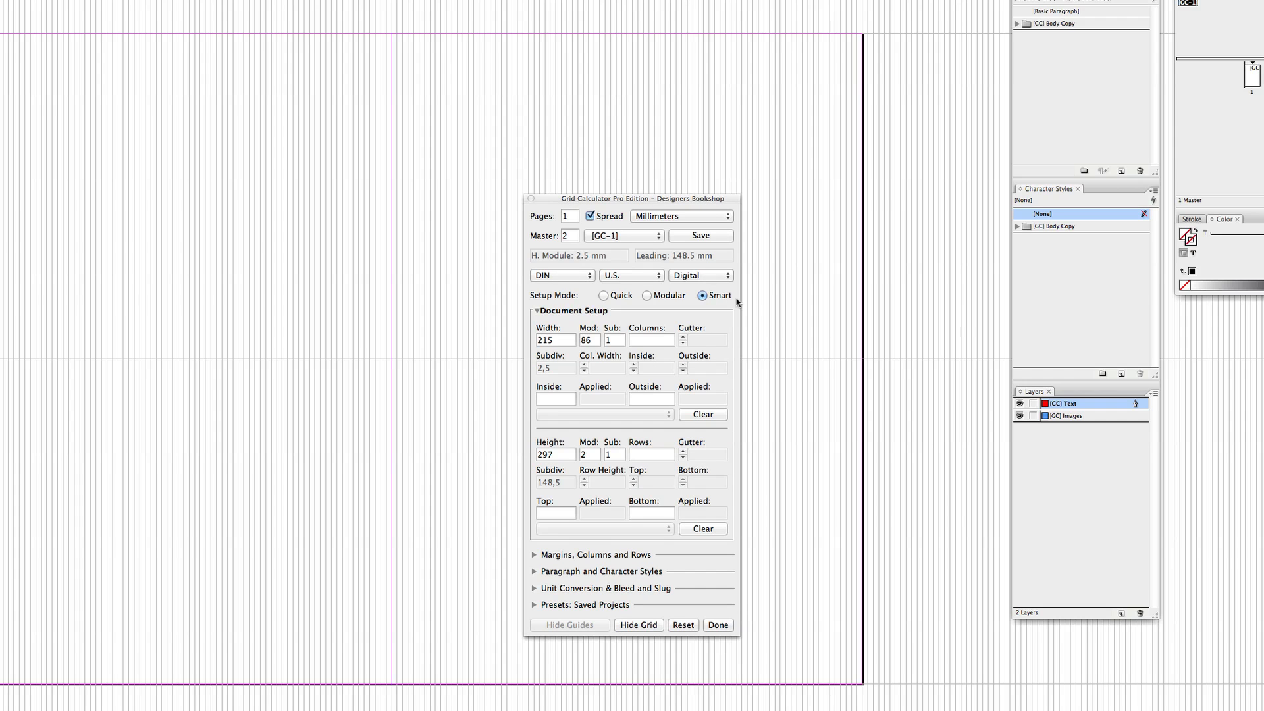
left_click(787, 307, "super")
left_click_drag(476, 230, 474, 226)
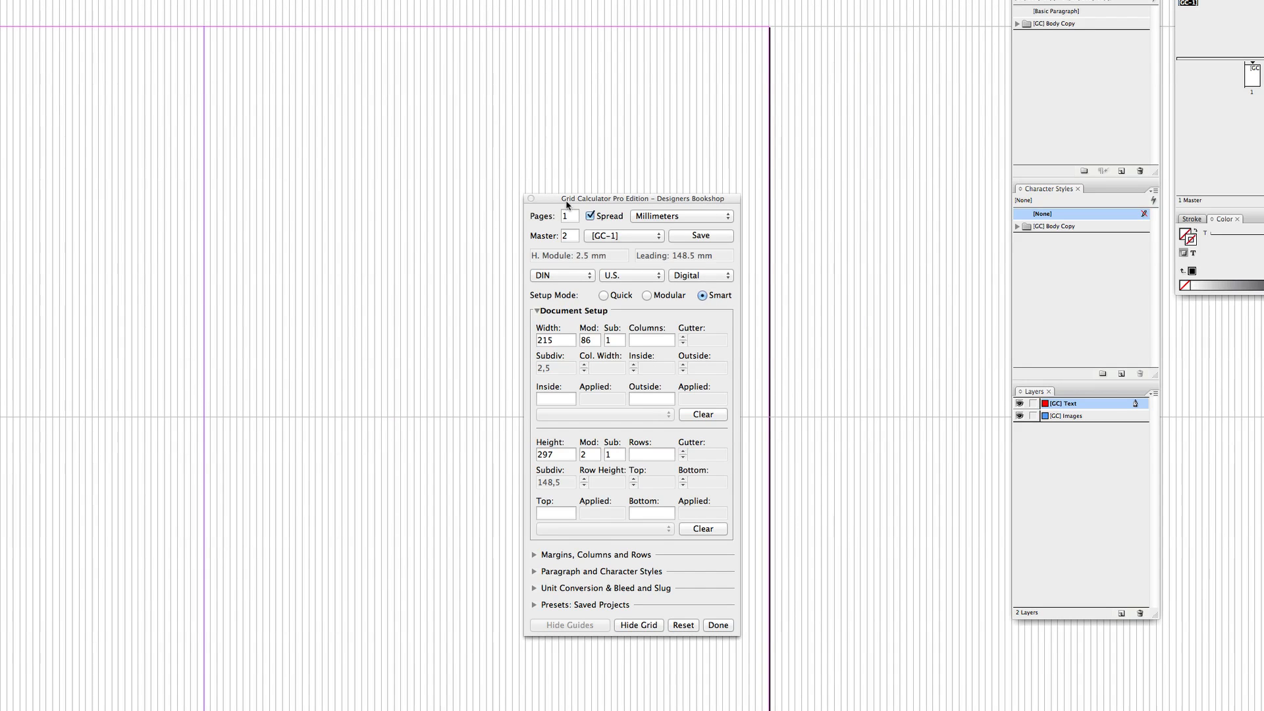
left_click_drag(584, 197, 711, 175)
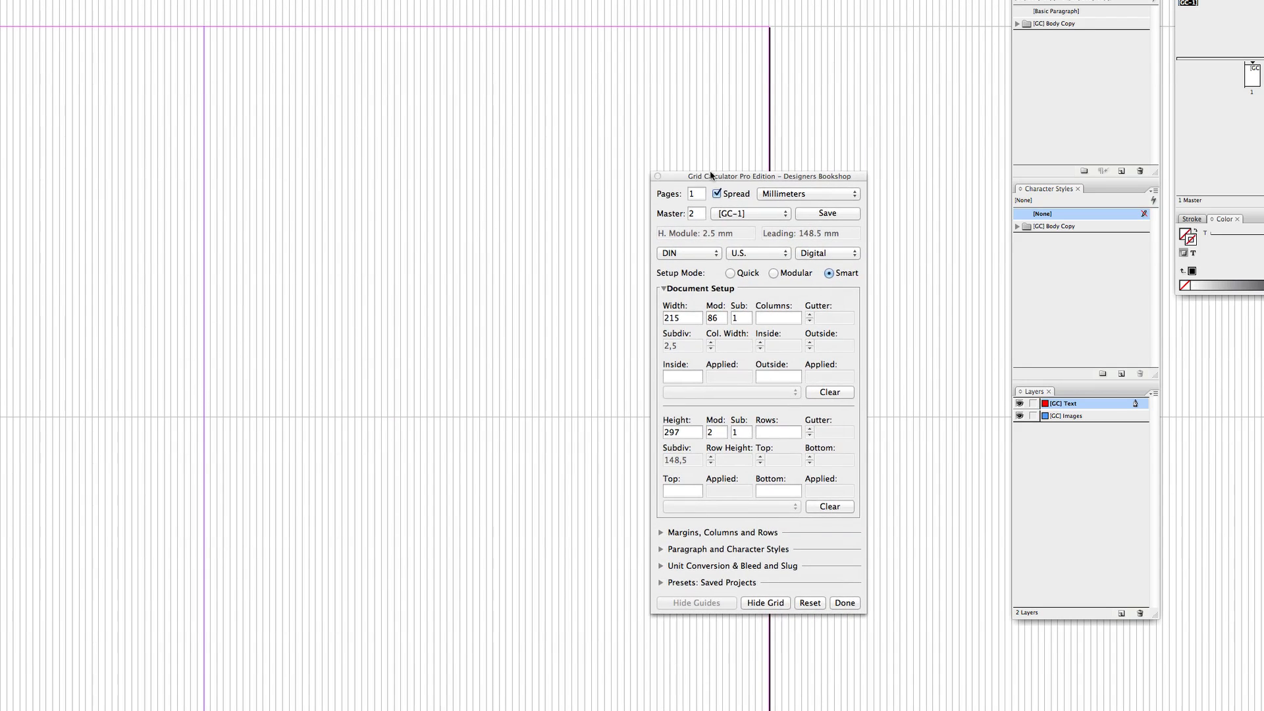
left_click(779, 317)
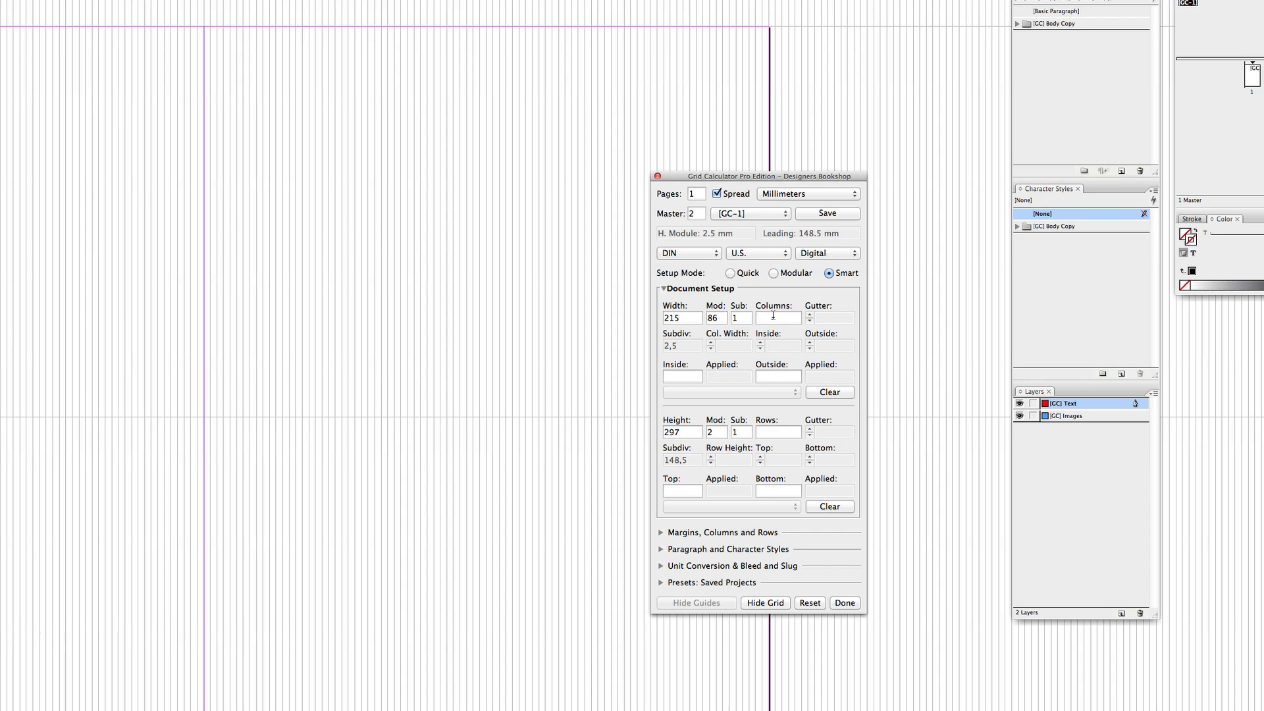
type("12")
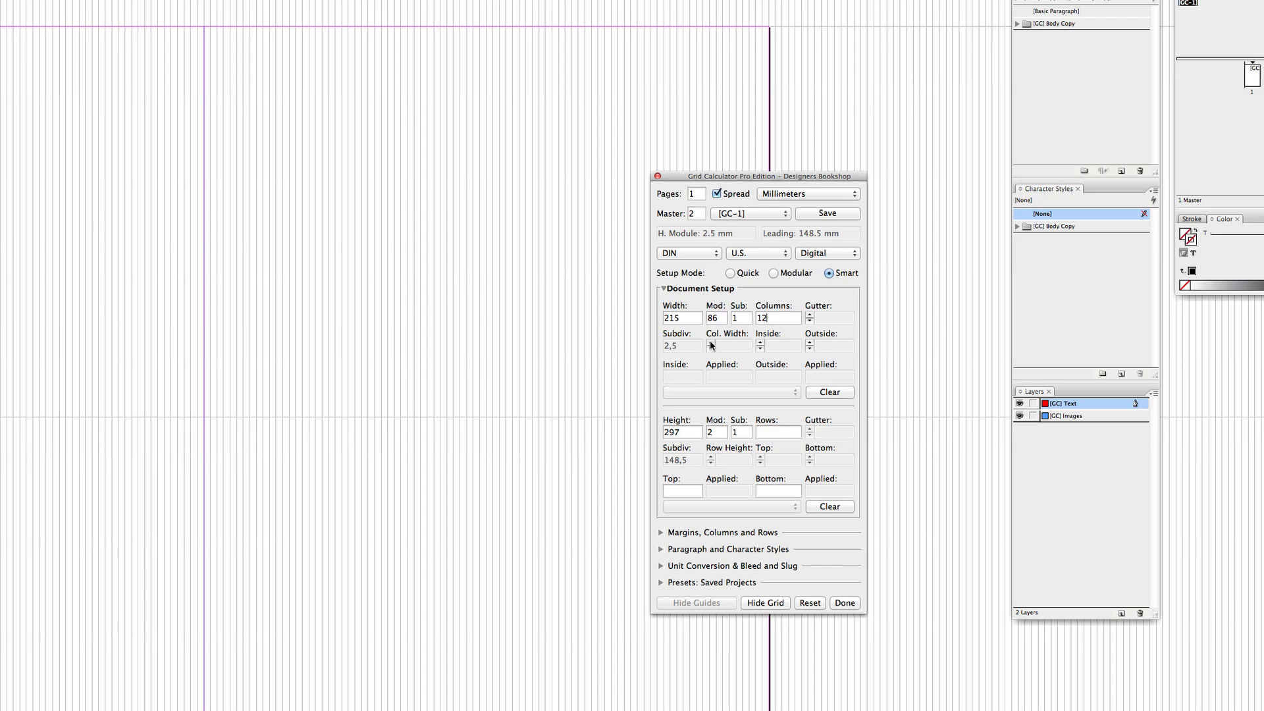
Step: Set the column width to 5 modules and the column gutter to 1 module
left_click(710, 342)
left_click(711, 342)
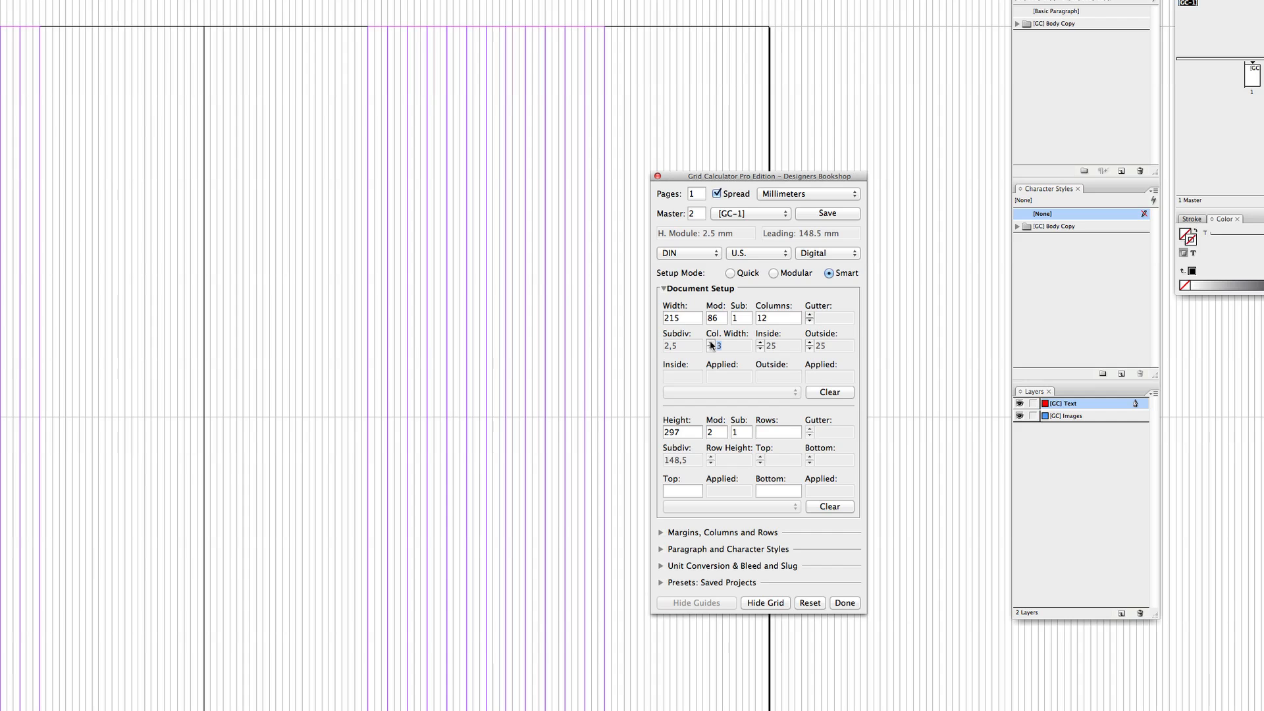
left_click(710, 342)
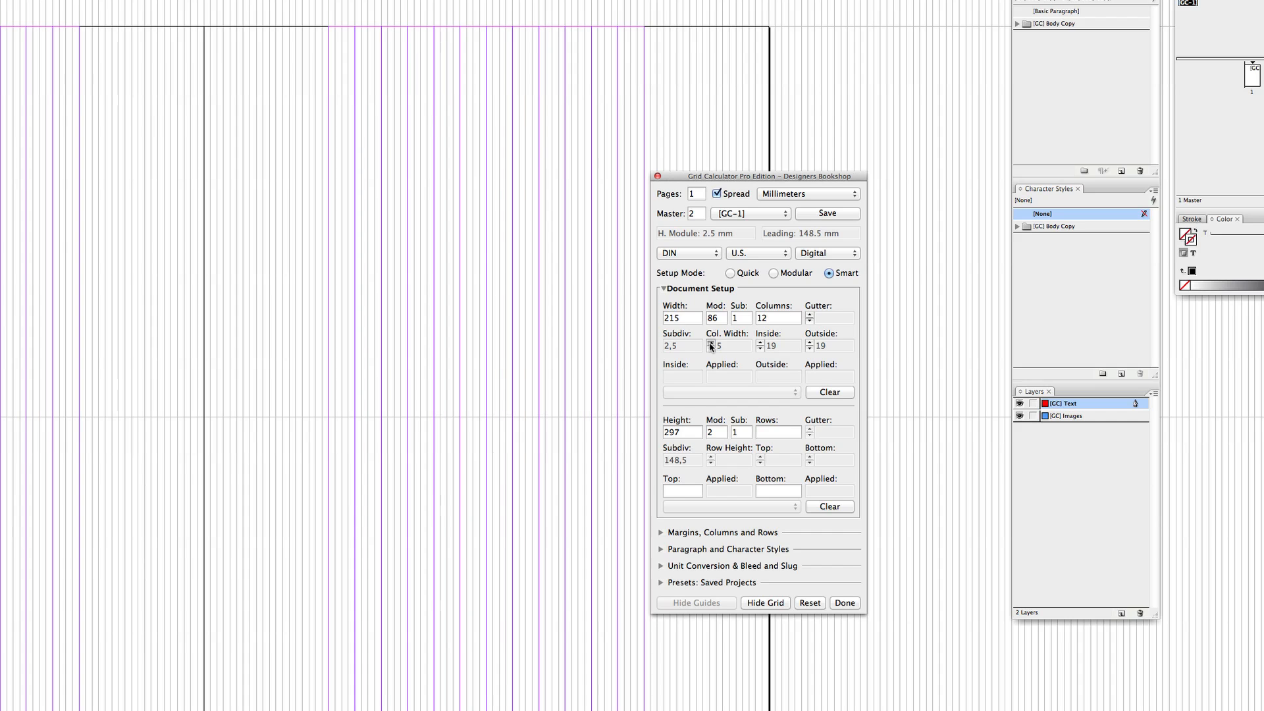
left_click(494, 249)
left_click(507, 245, "super")
left_click_drag(506, 212, 409, 193)
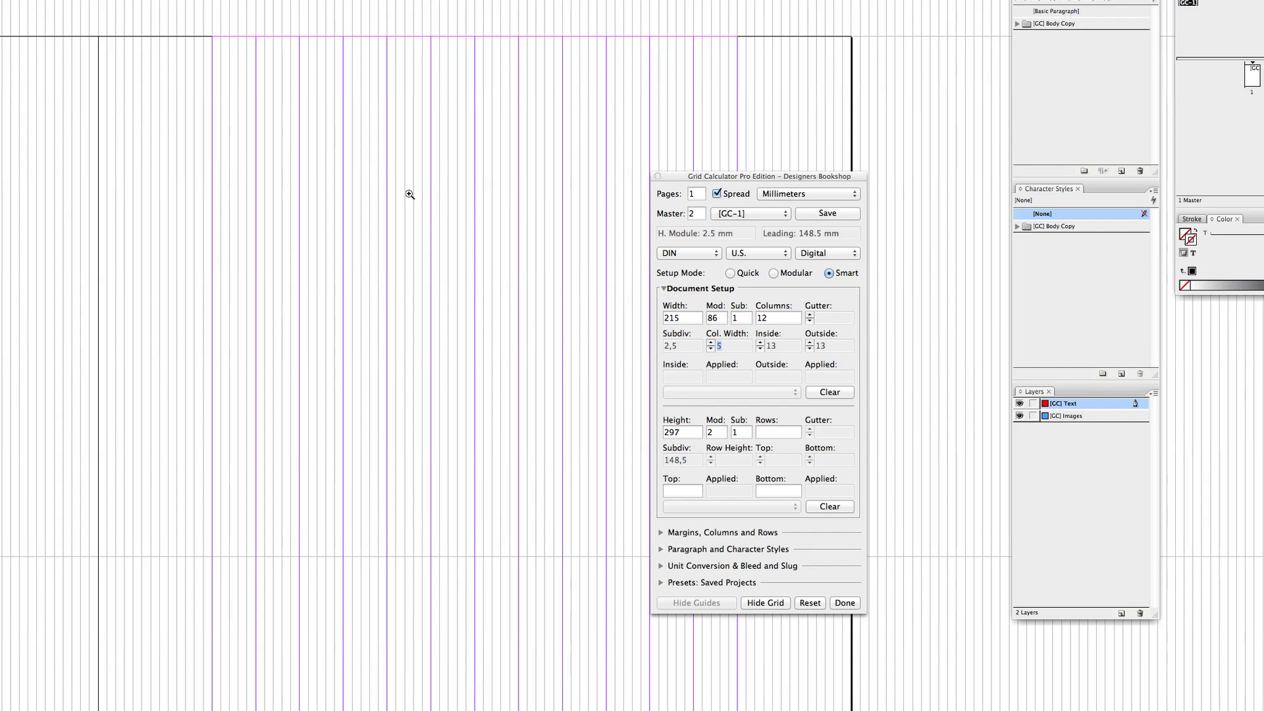
left_click(810, 316)
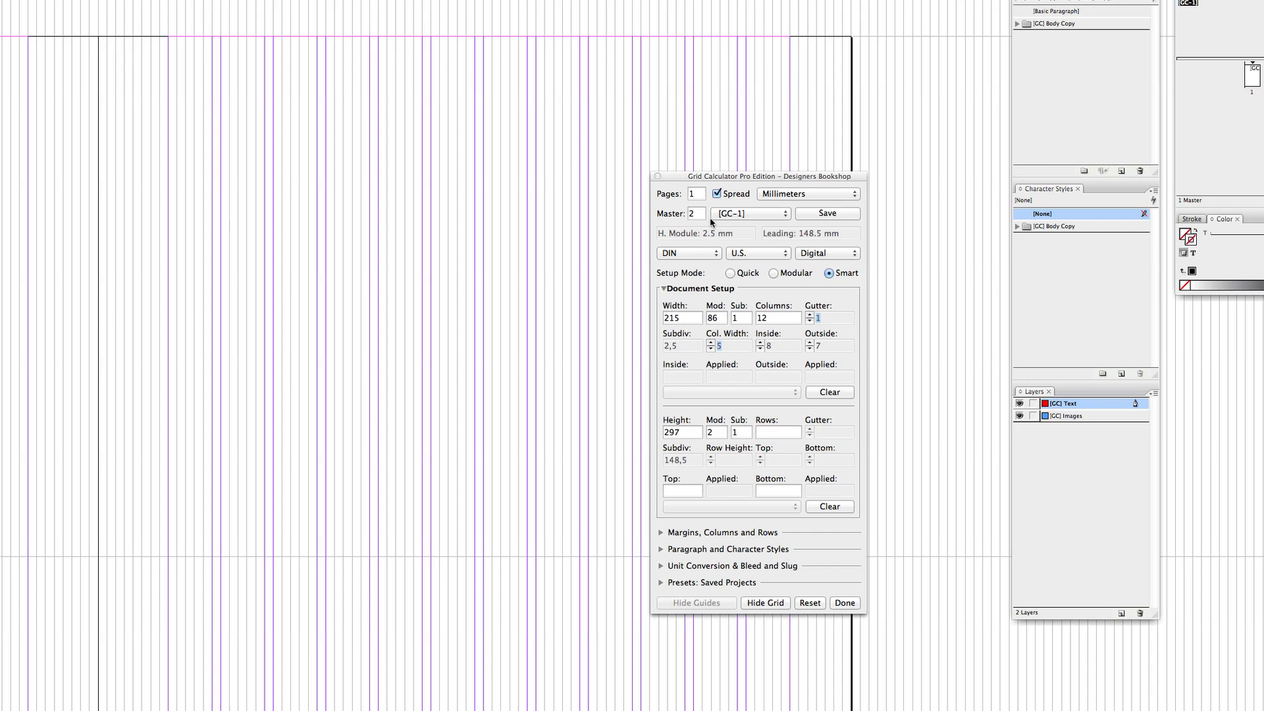
Step: Try different inside margin widths against the page grid and settle on an inside margin of 10 modules
left_click_drag(705, 178, 942, 130)
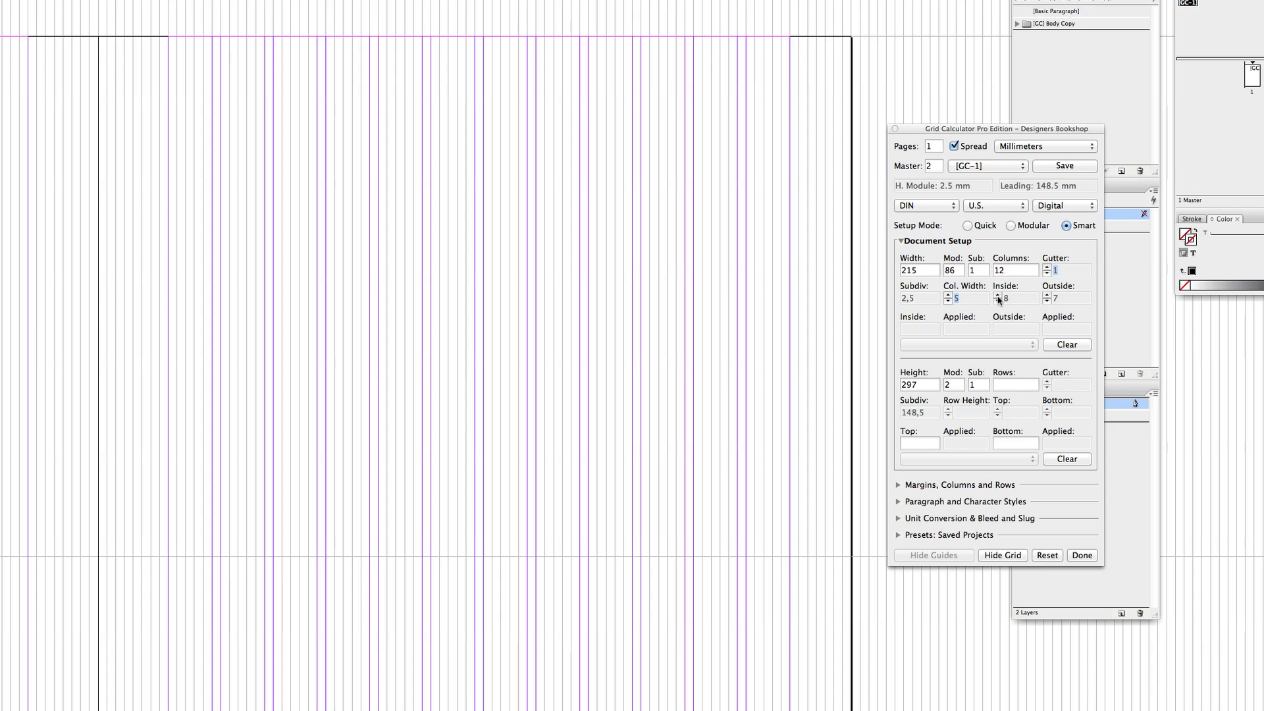
left_click(997, 295)
left_click(996, 295)
left_click(997, 295)
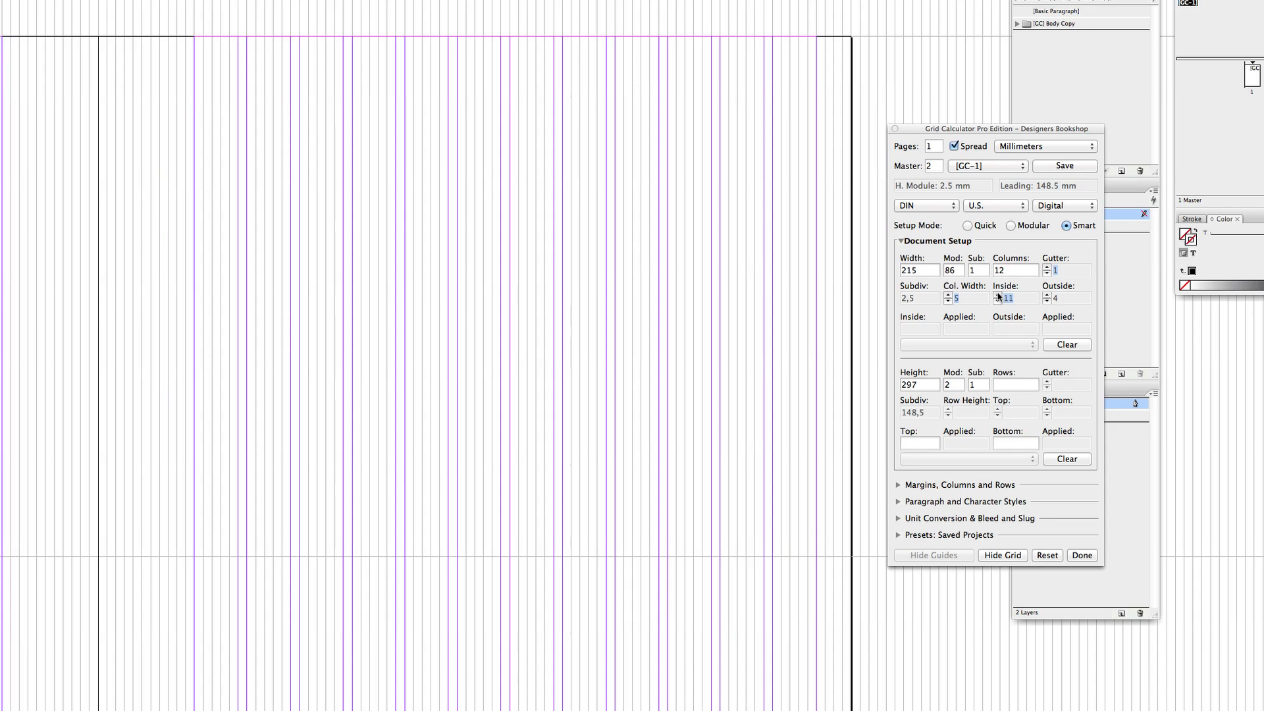
left_click(997, 295)
left_click(998, 301)
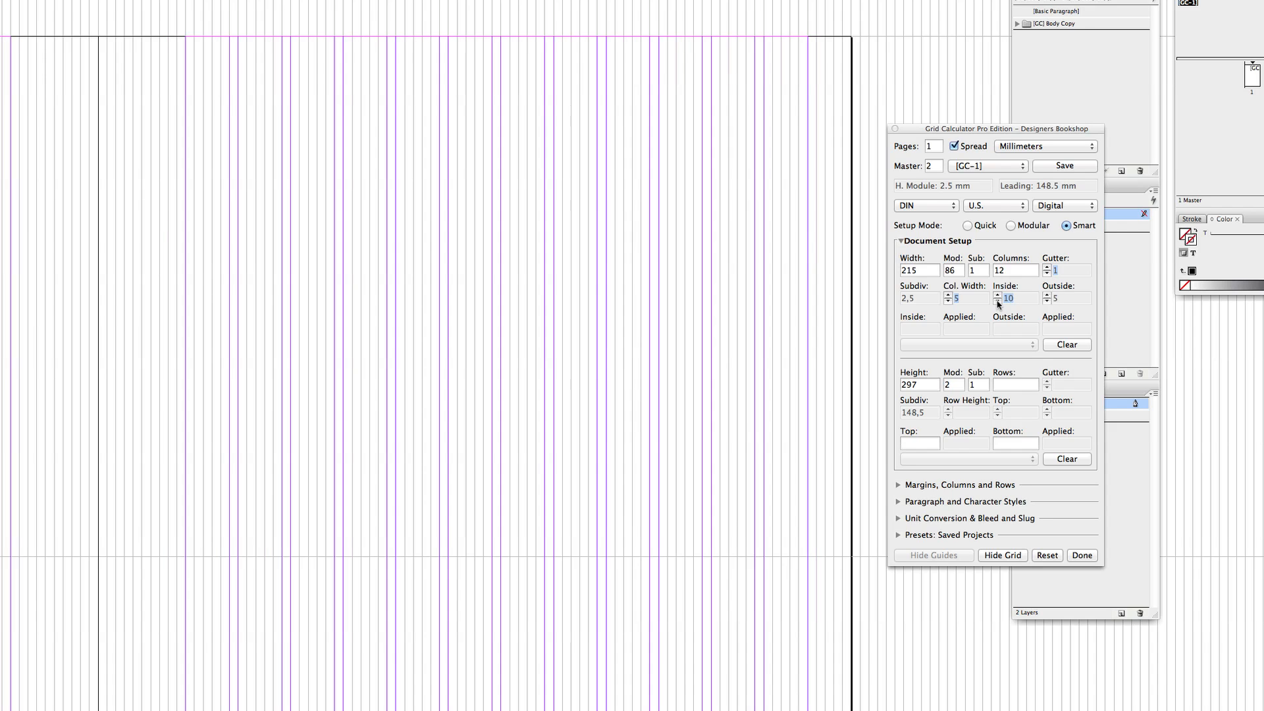
left_click(998, 301)
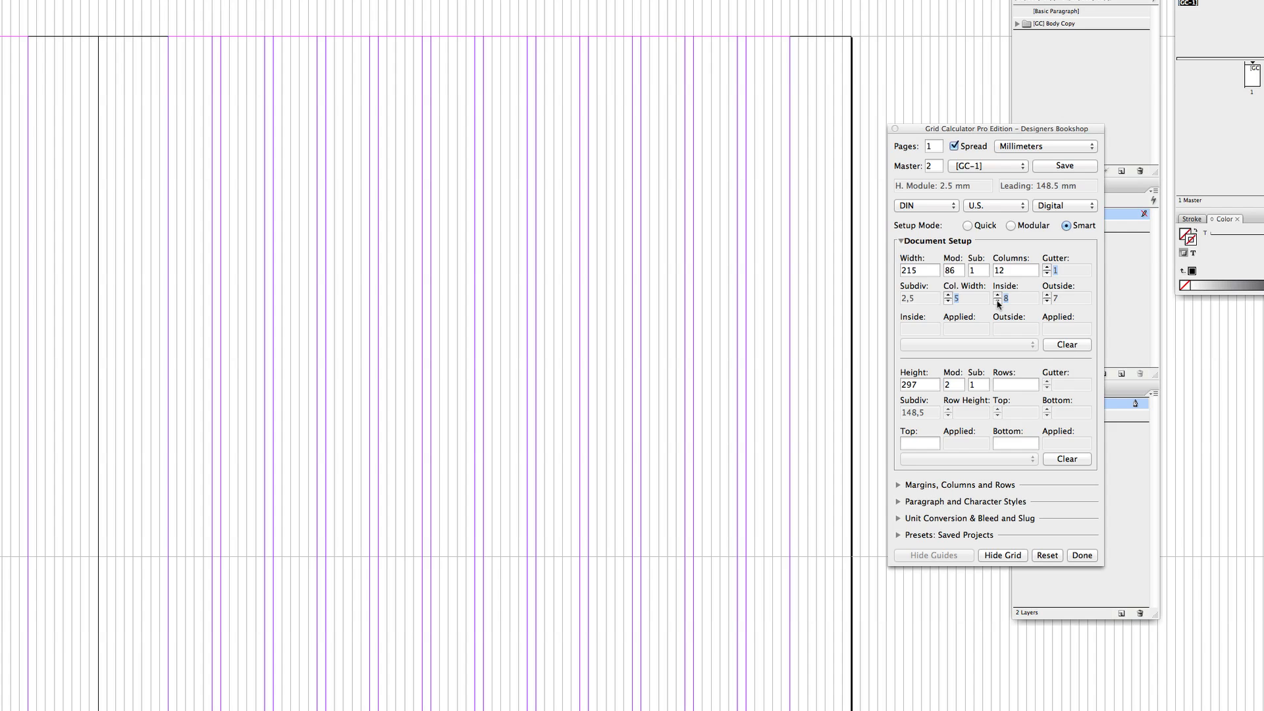
left_click(996, 300)
left_click(997, 301)
left_click(996, 295)
left_click(997, 295)
left_click(996, 295)
left_click(997, 295)
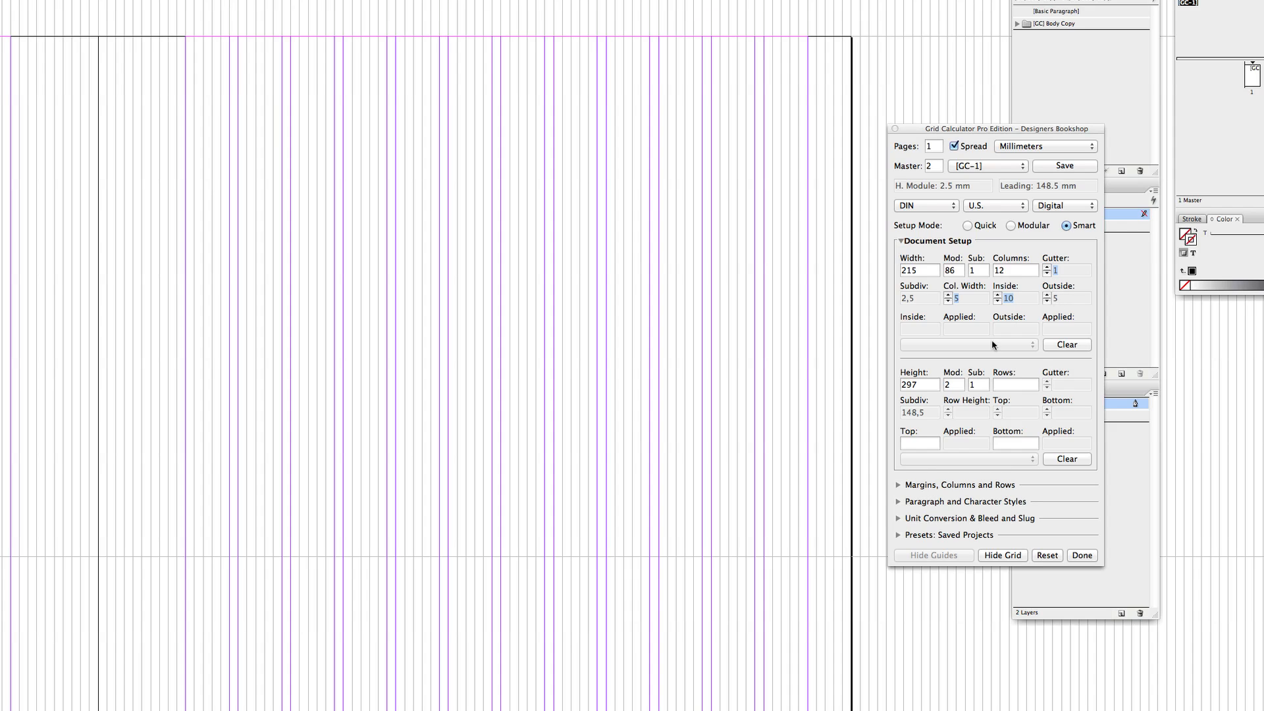
Step: Set the document height to 280 mm
left_click(919, 384)
double_click(919, 385)
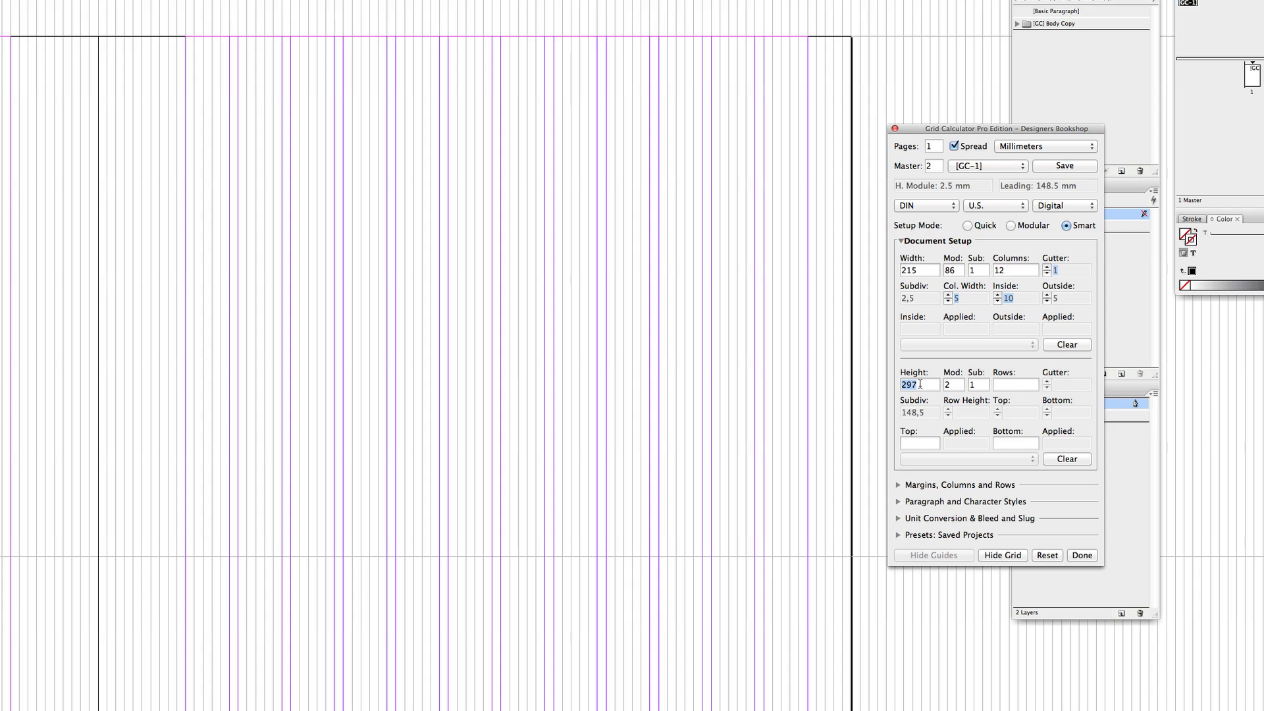
type("280")
key("Tab")
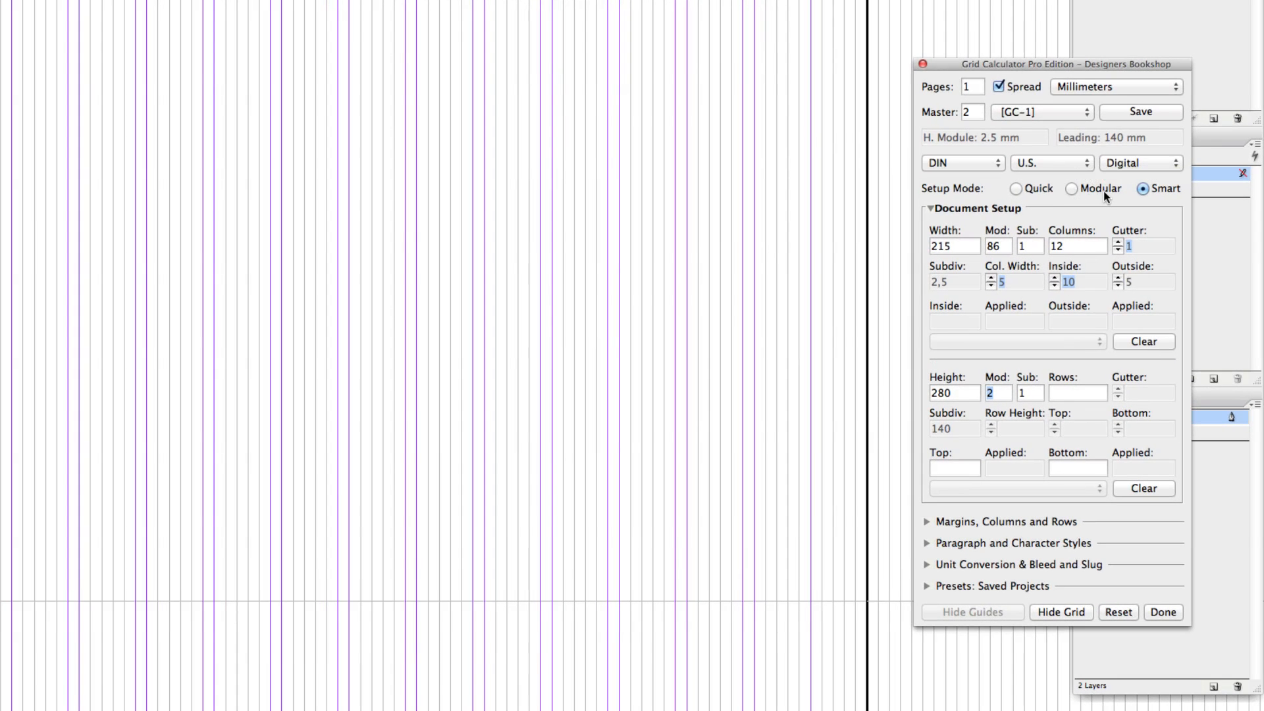
Step: In Modular setup mode, change the units to Points and Pixels and divide the document height using a 10-point module
left_click(1105, 191)
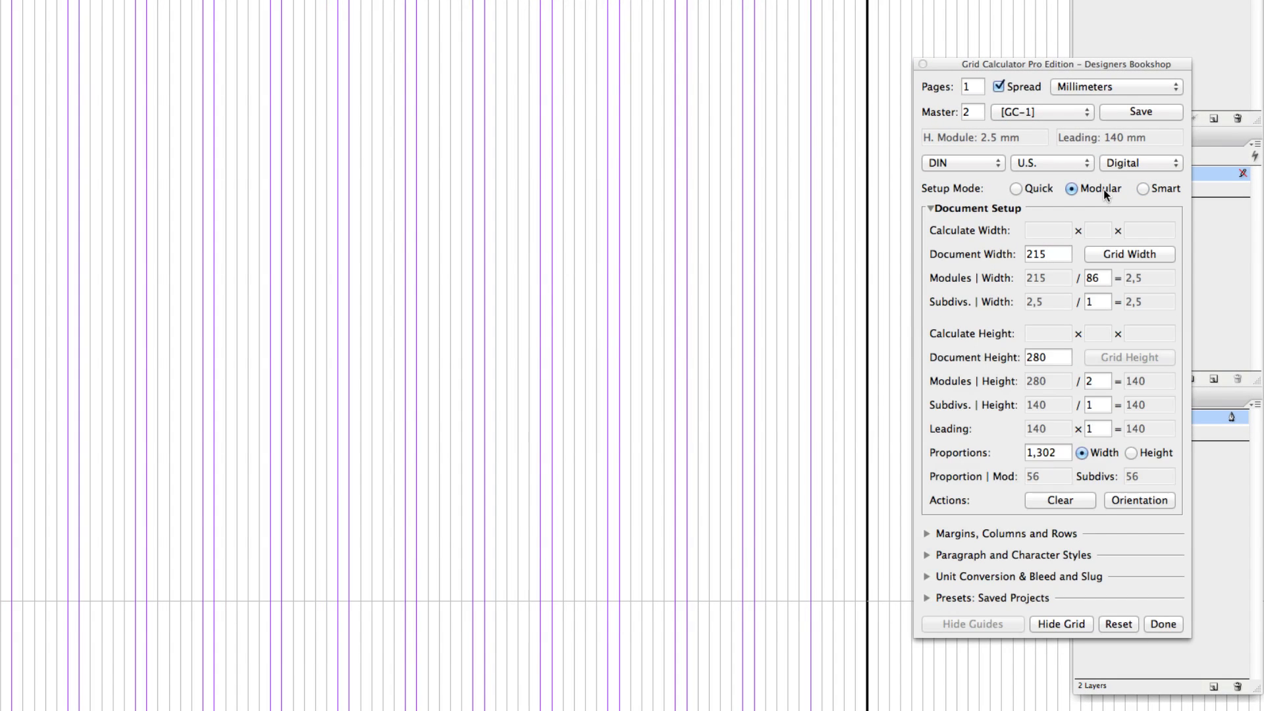
left_click(1072, 82)
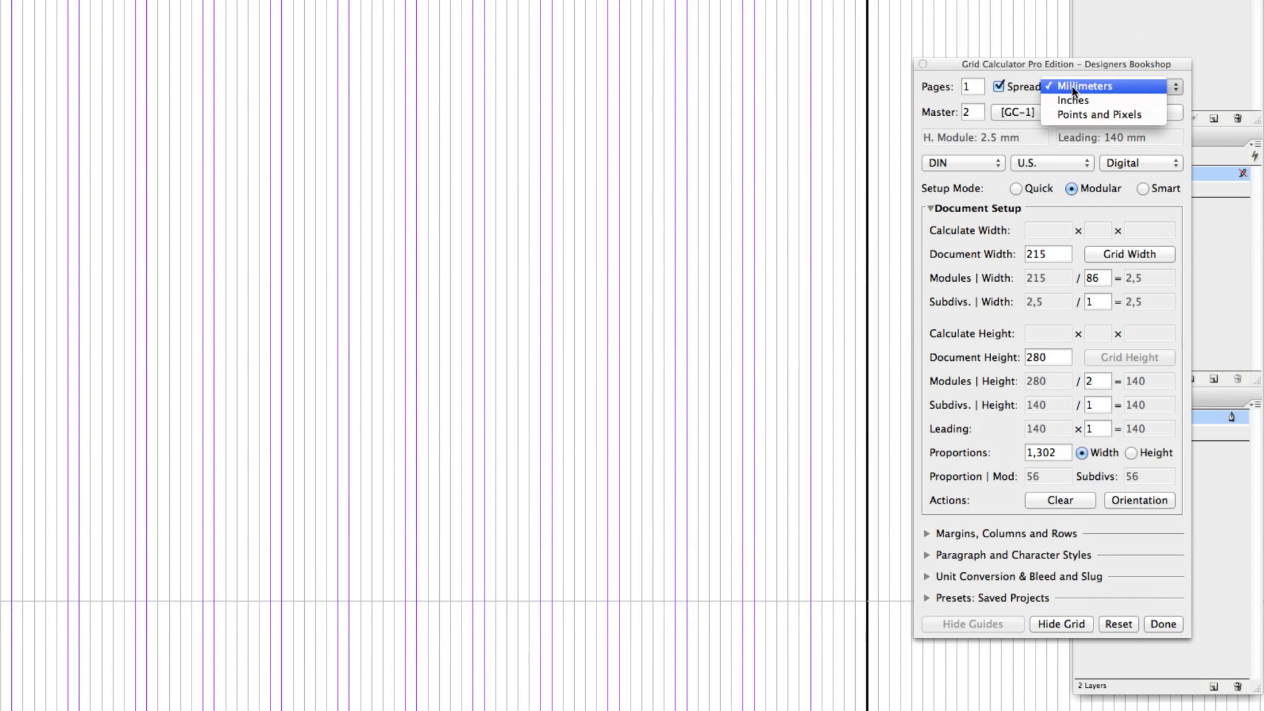
left_click(1123, 113)
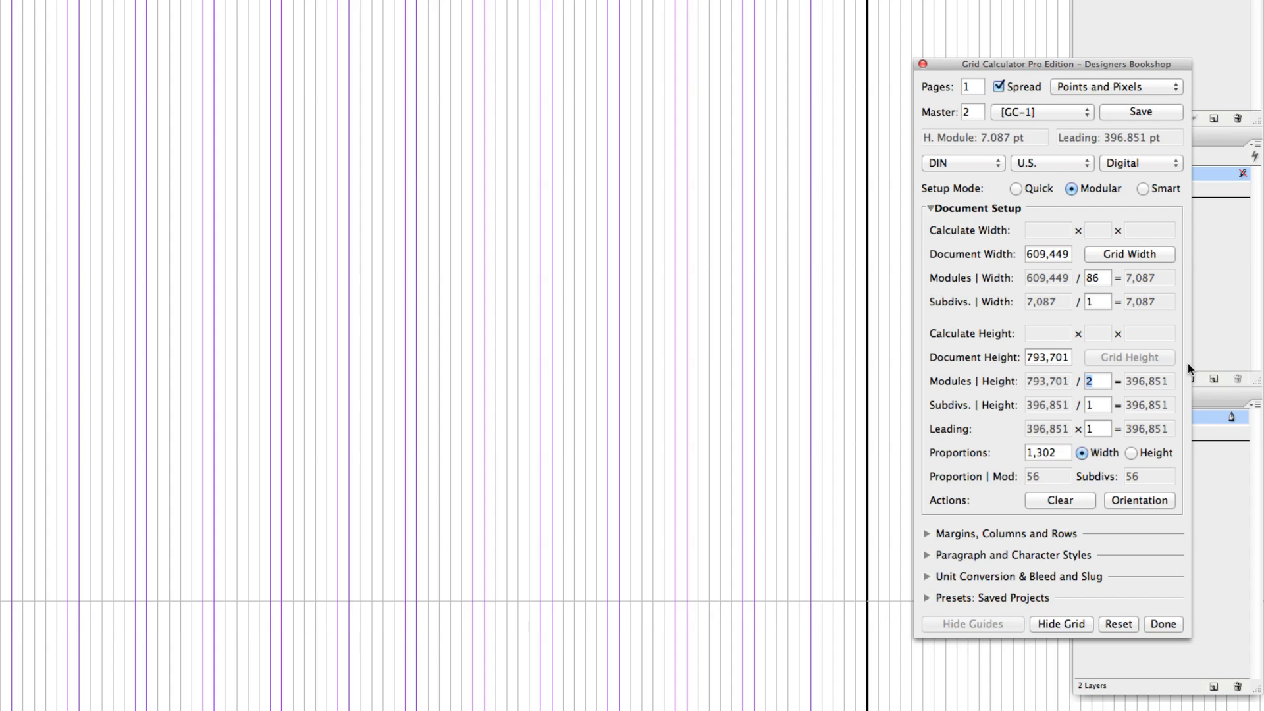
type("10")
left_click(1113, 356)
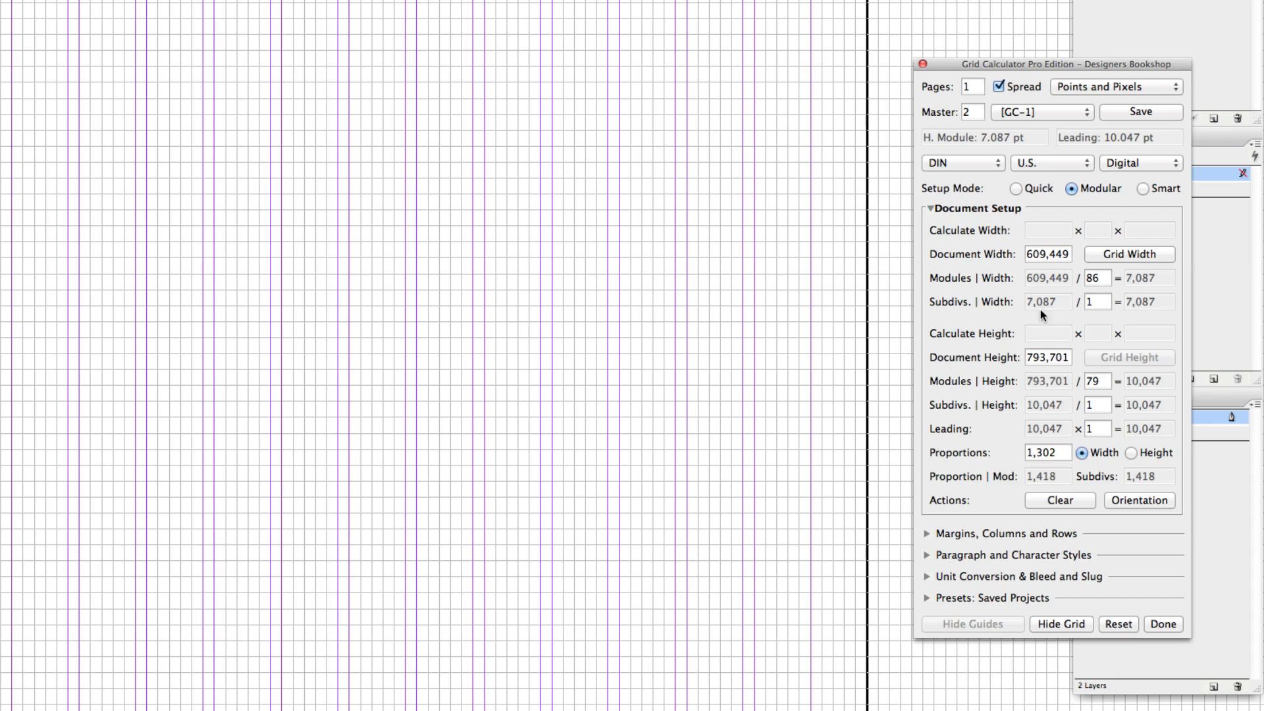
Step: Change the units back to Millimeters and set the number of rows to 5 in Smart setup mode
left_click(1096, 84)
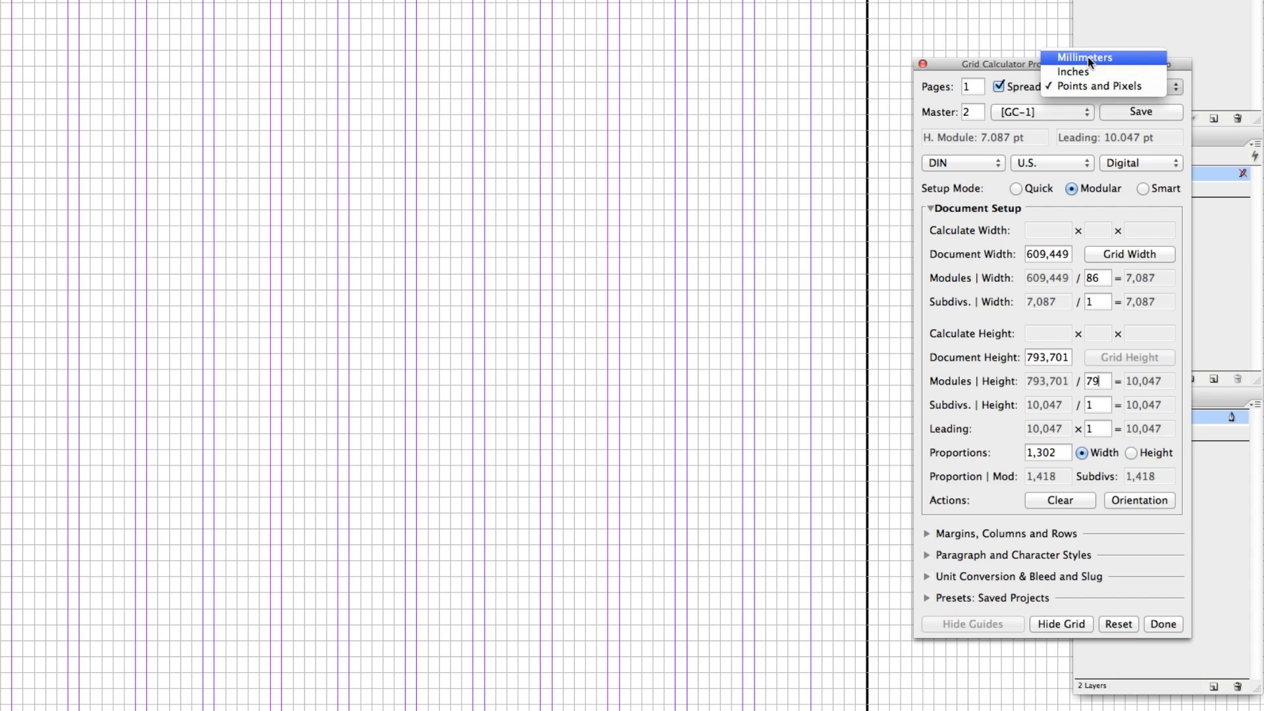
left_click(1088, 57)
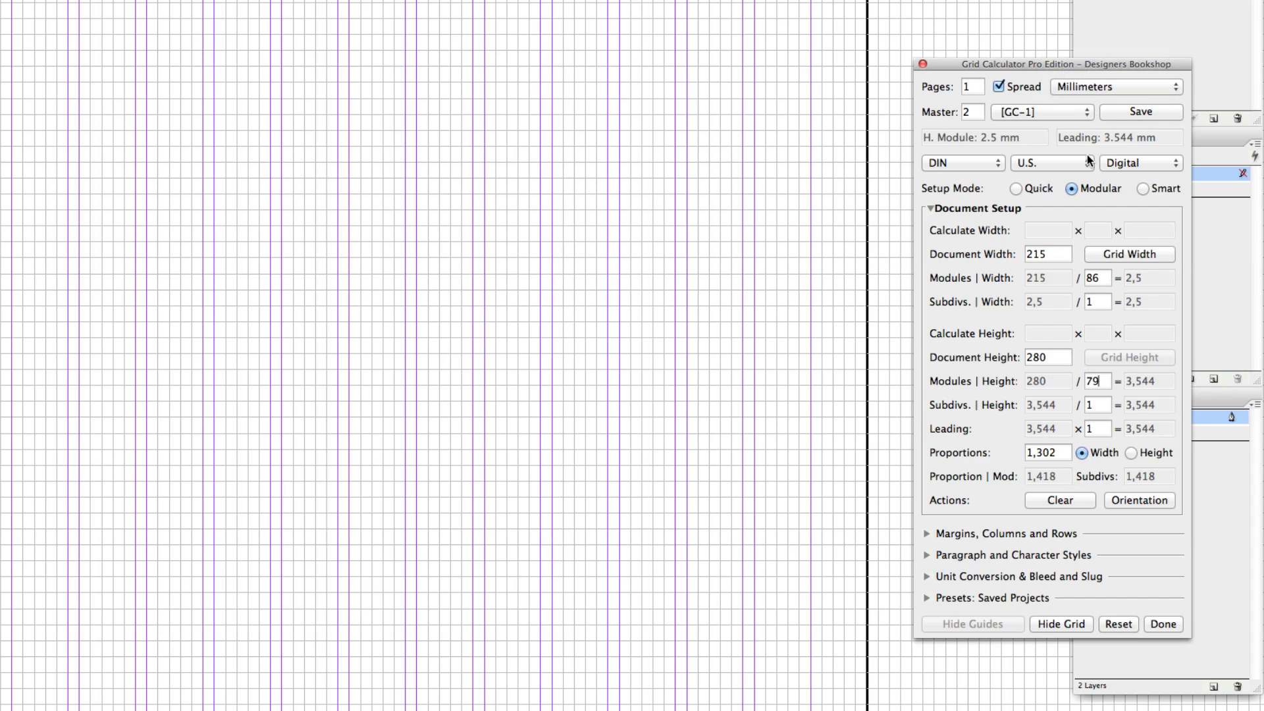
left_click(1143, 189)
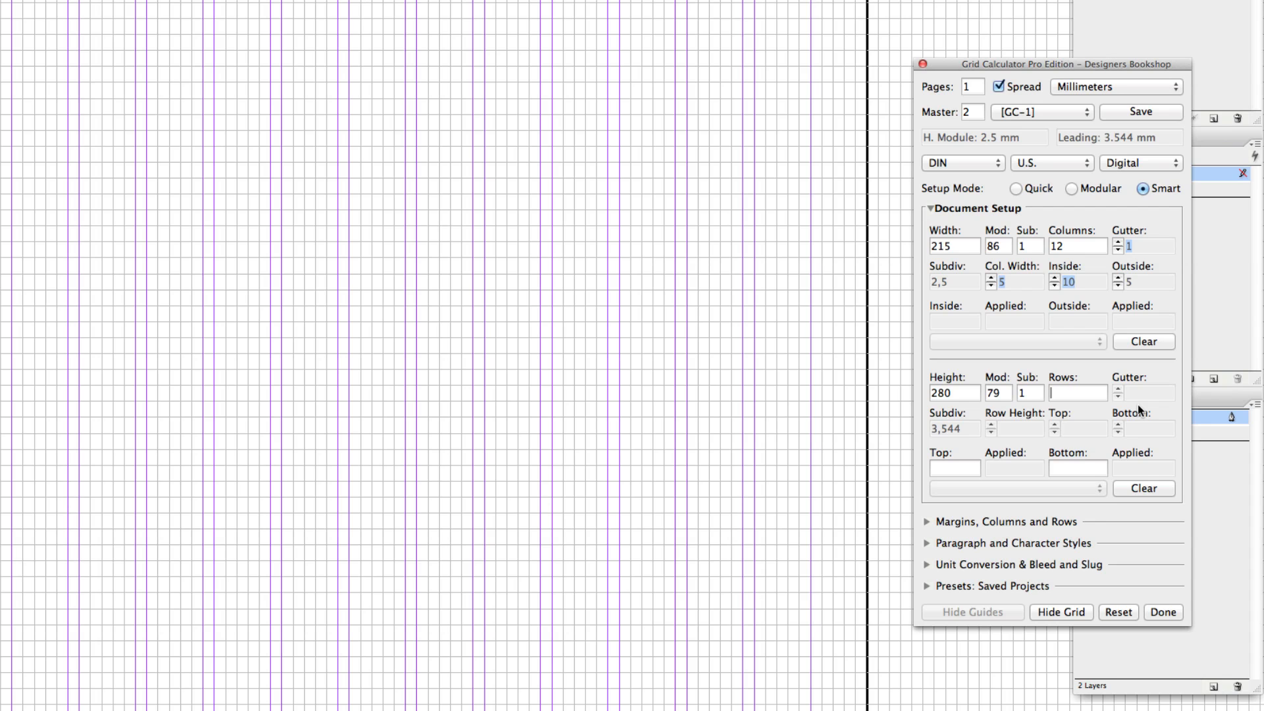
type("5")
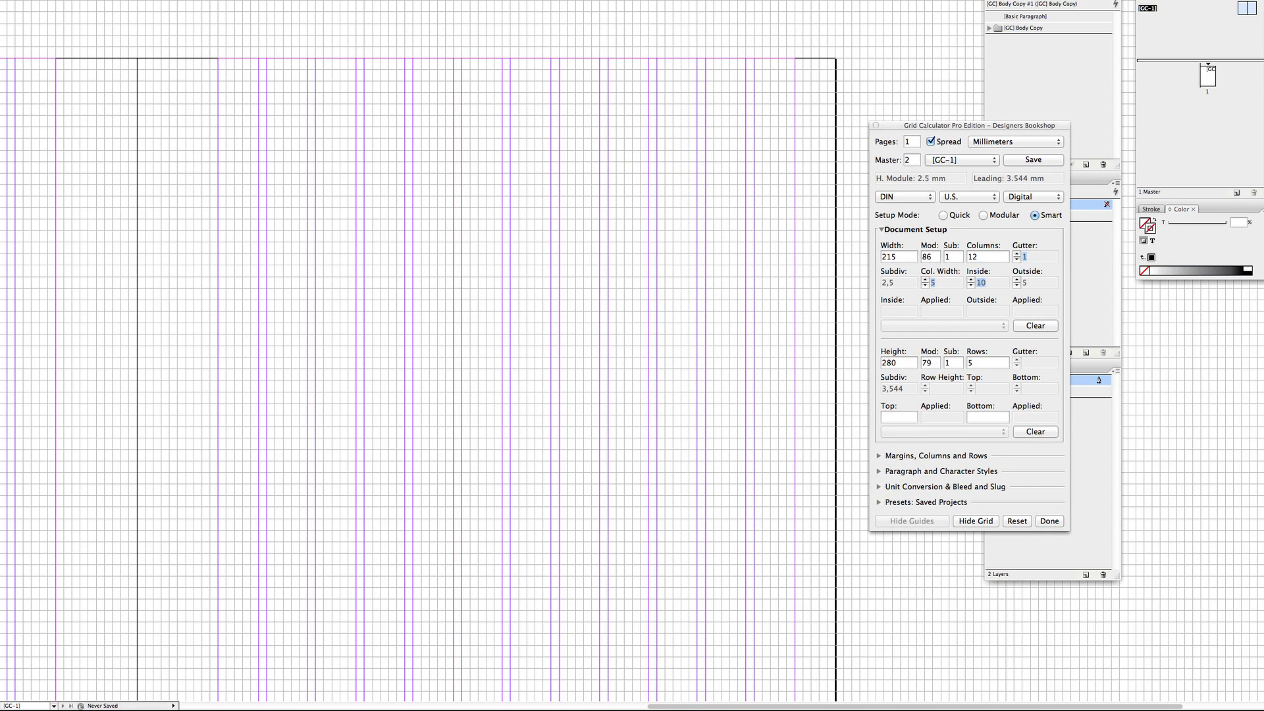
Step: Set the row height to 9 modules and the row gutter to 1 module
left_click(924, 386)
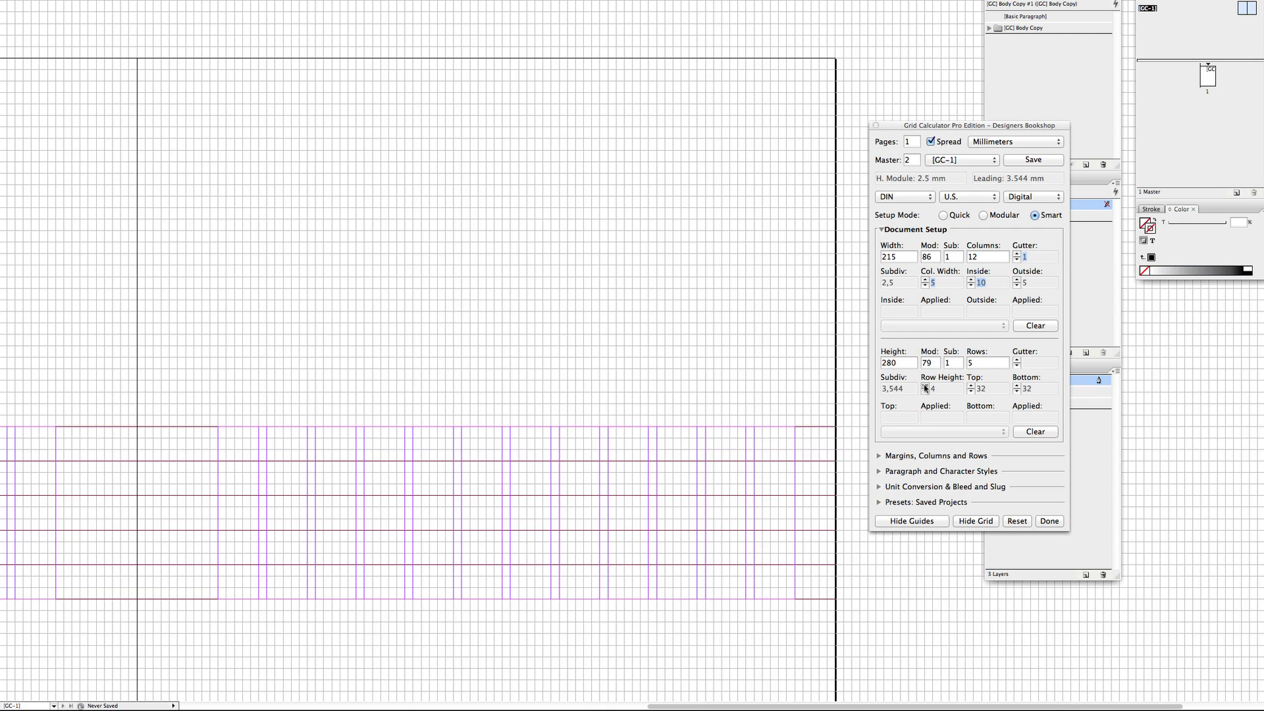
key("super+minus")
key("super+minus")
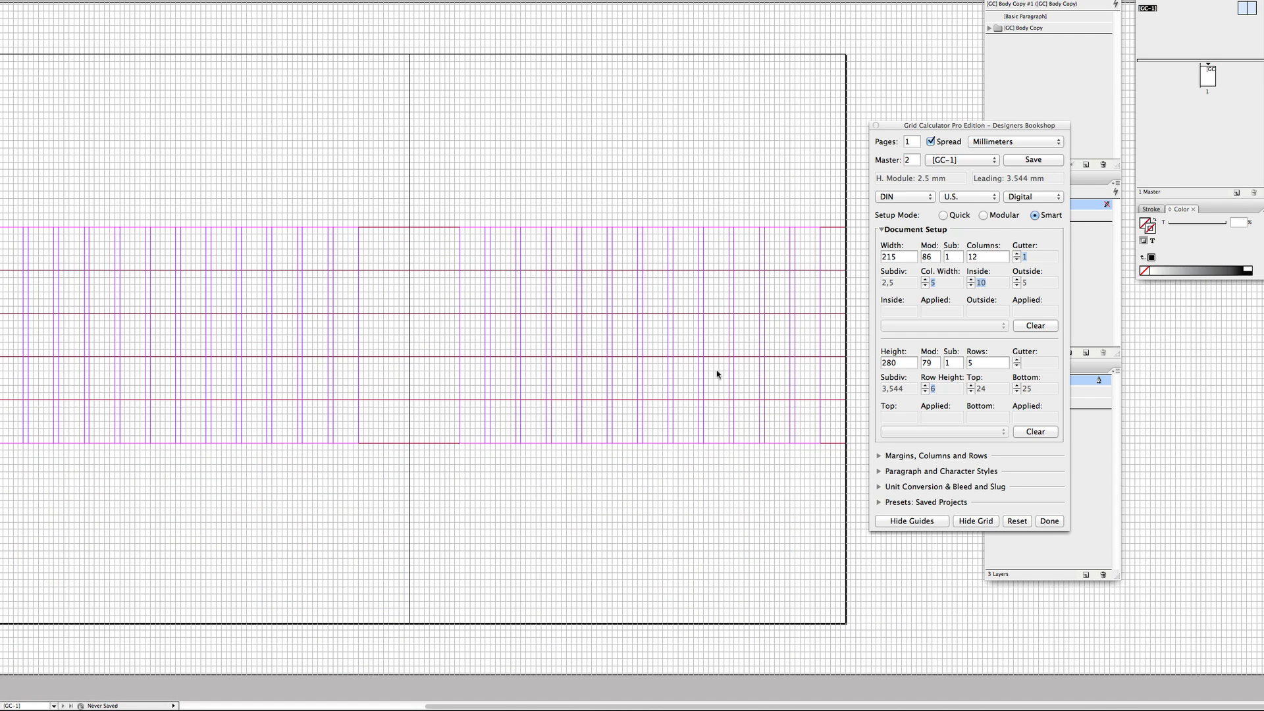
left_click(926, 386)
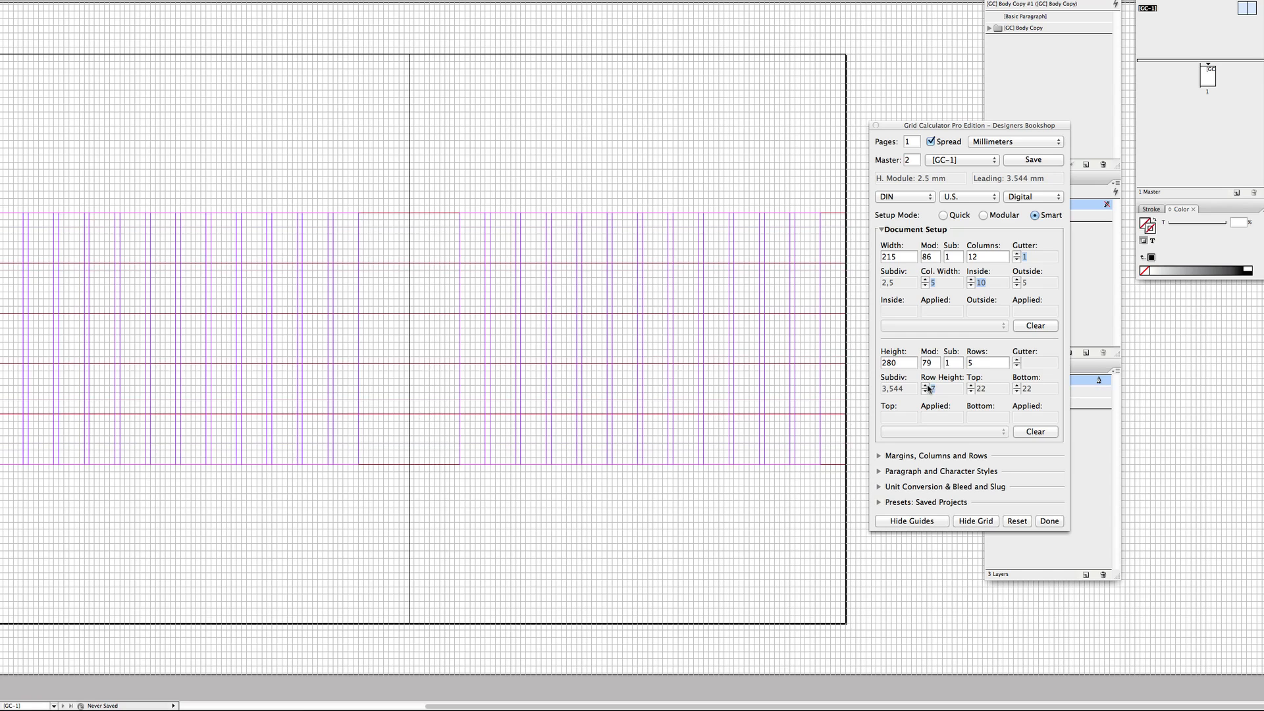
left_click(926, 386)
left_click(926, 387)
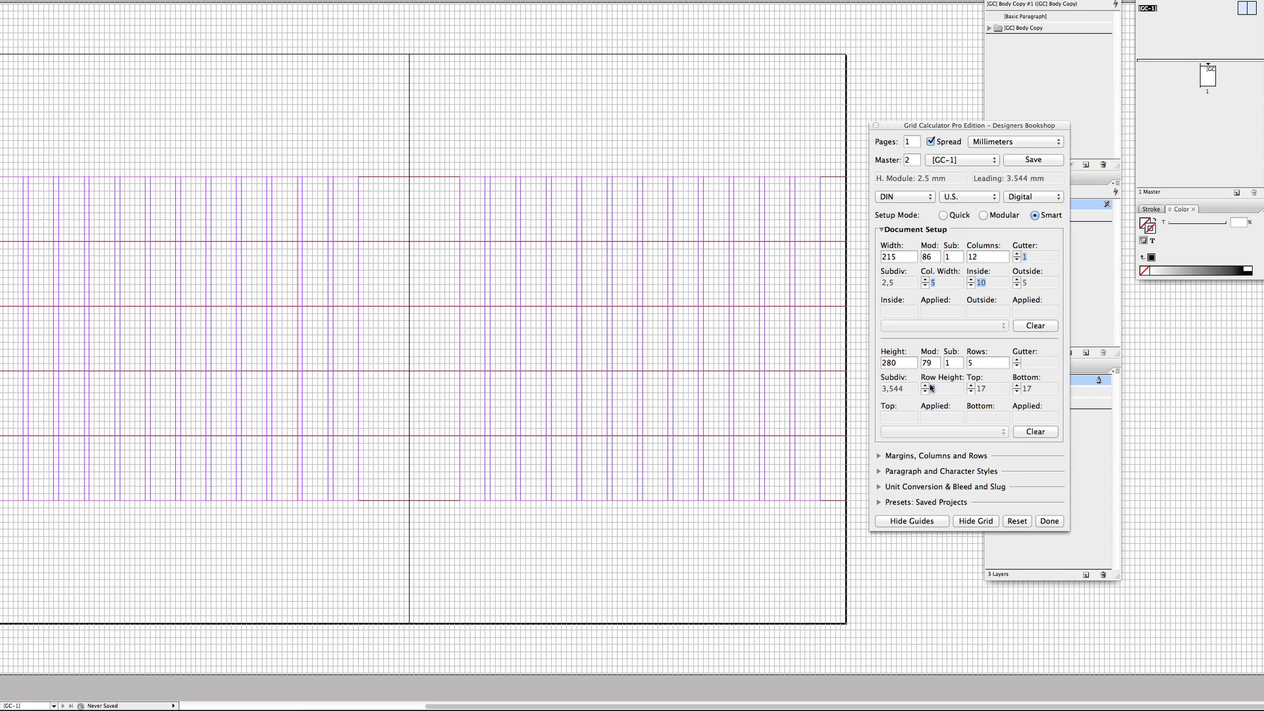
left_click(1017, 361)
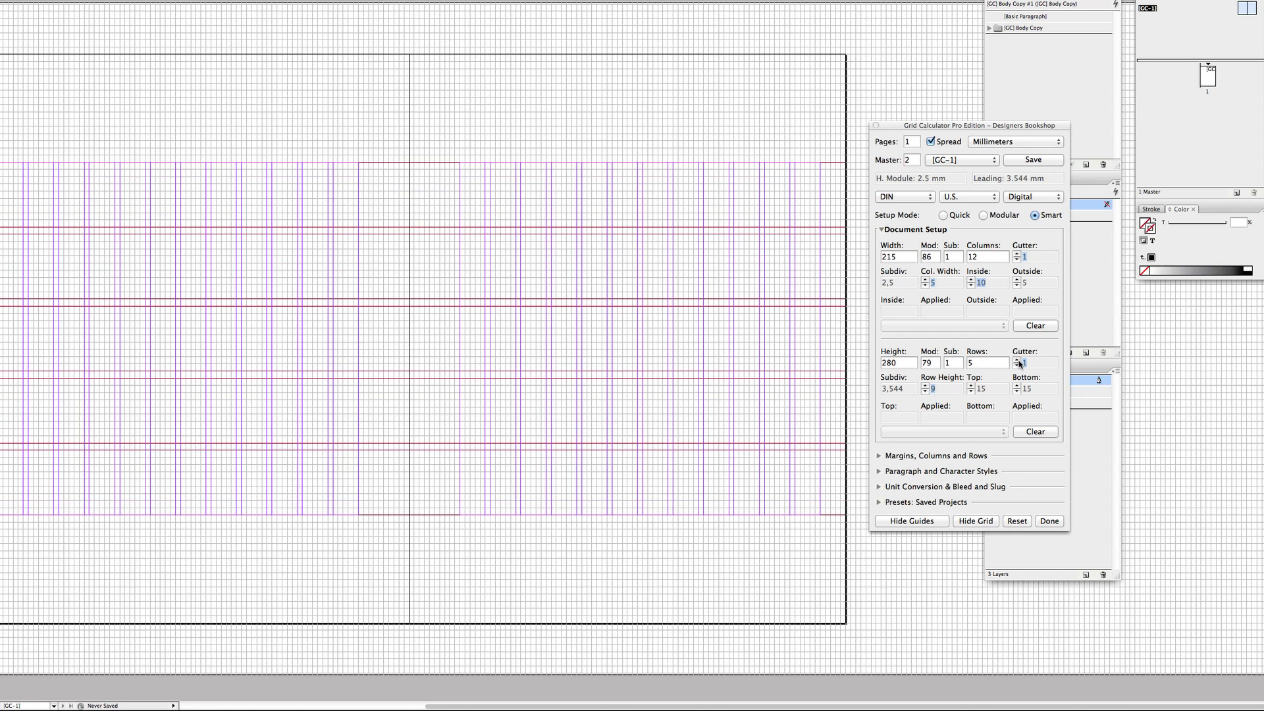
Step: Set the row height to 13 modules and the top margin to 4 modules
left_click(925, 386)
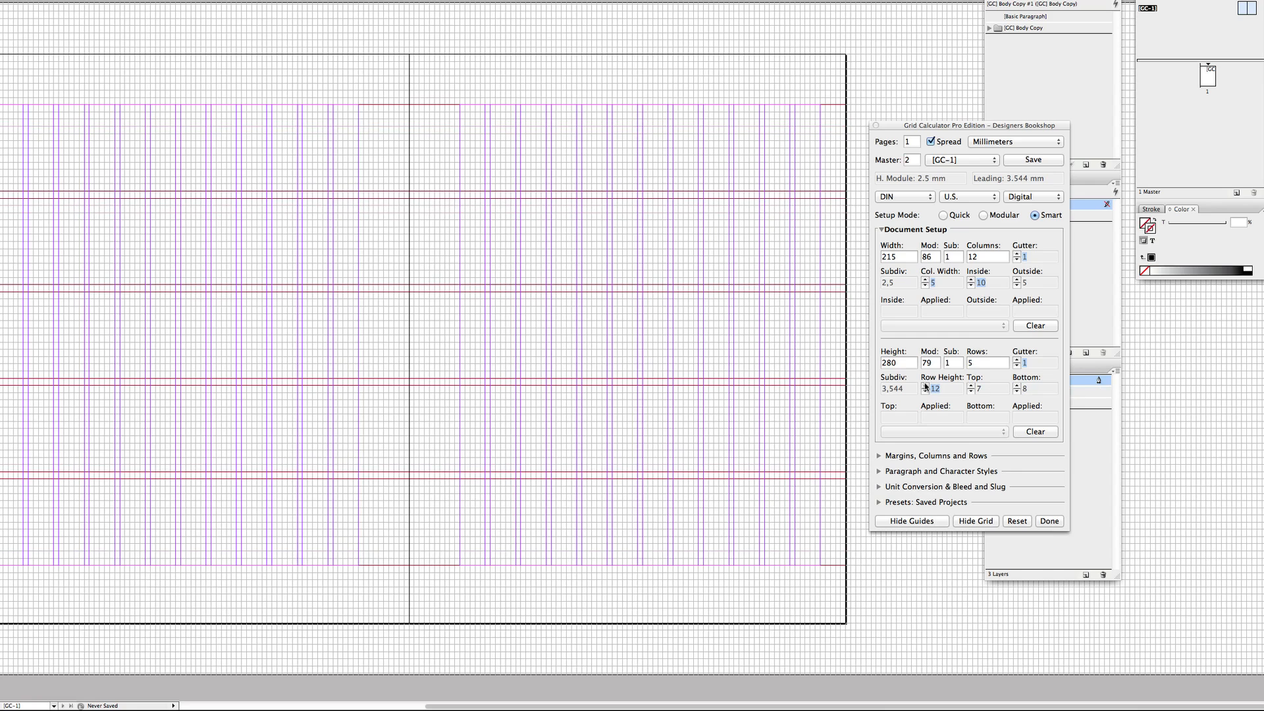
left_click(925, 385)
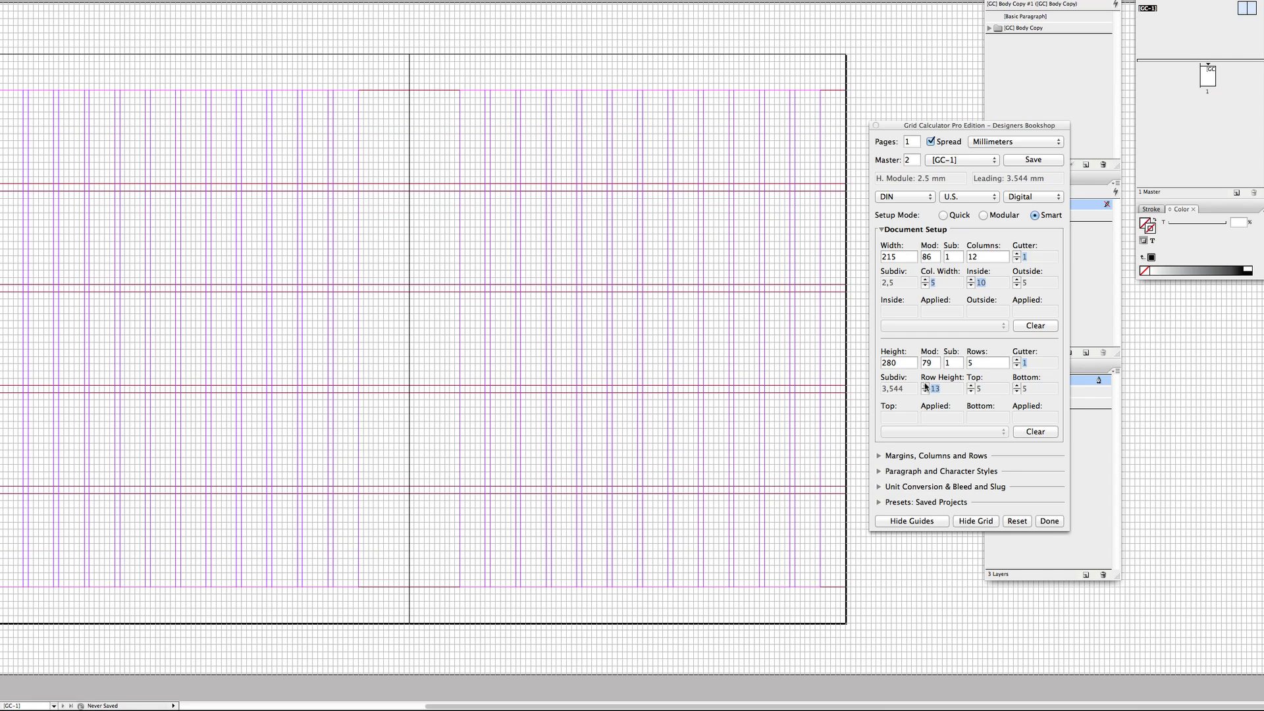
left_click(971, 392)
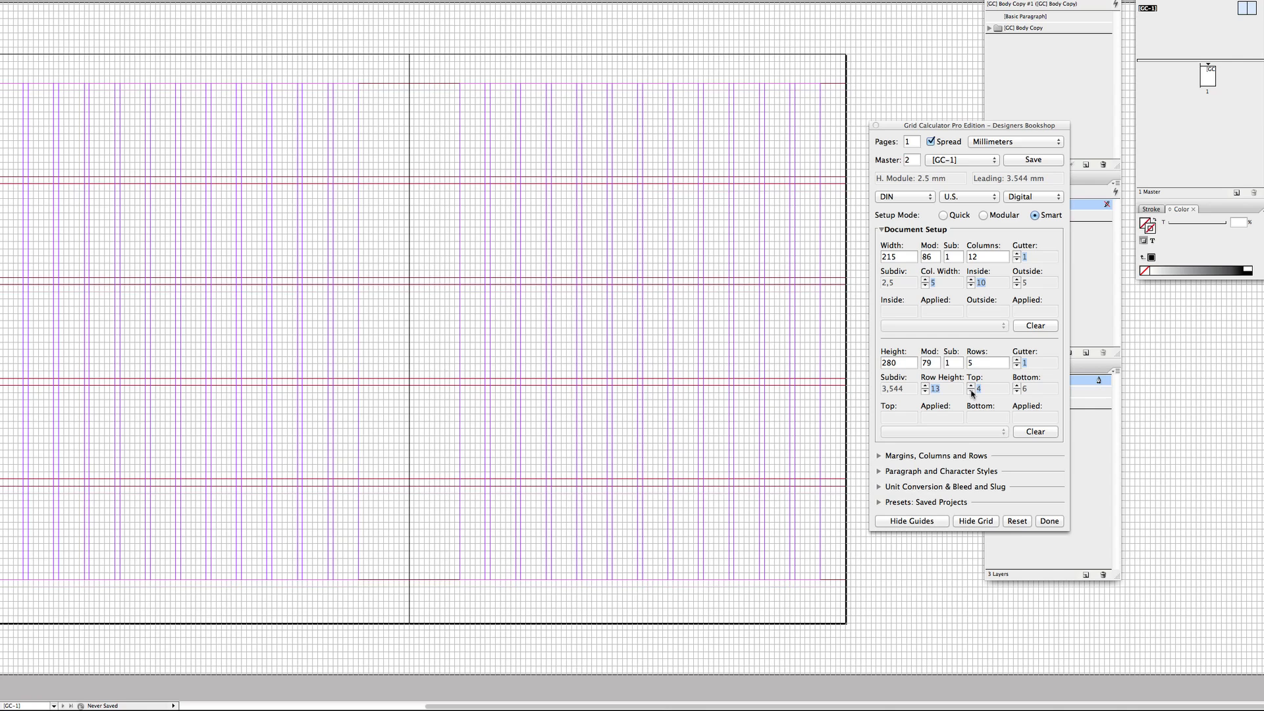
left_click(972, 392)
Step: Clear the number of columns and the number of rows from the document setup
left_click(982, 254)
double_click(973, 256)
key("BackSpace")
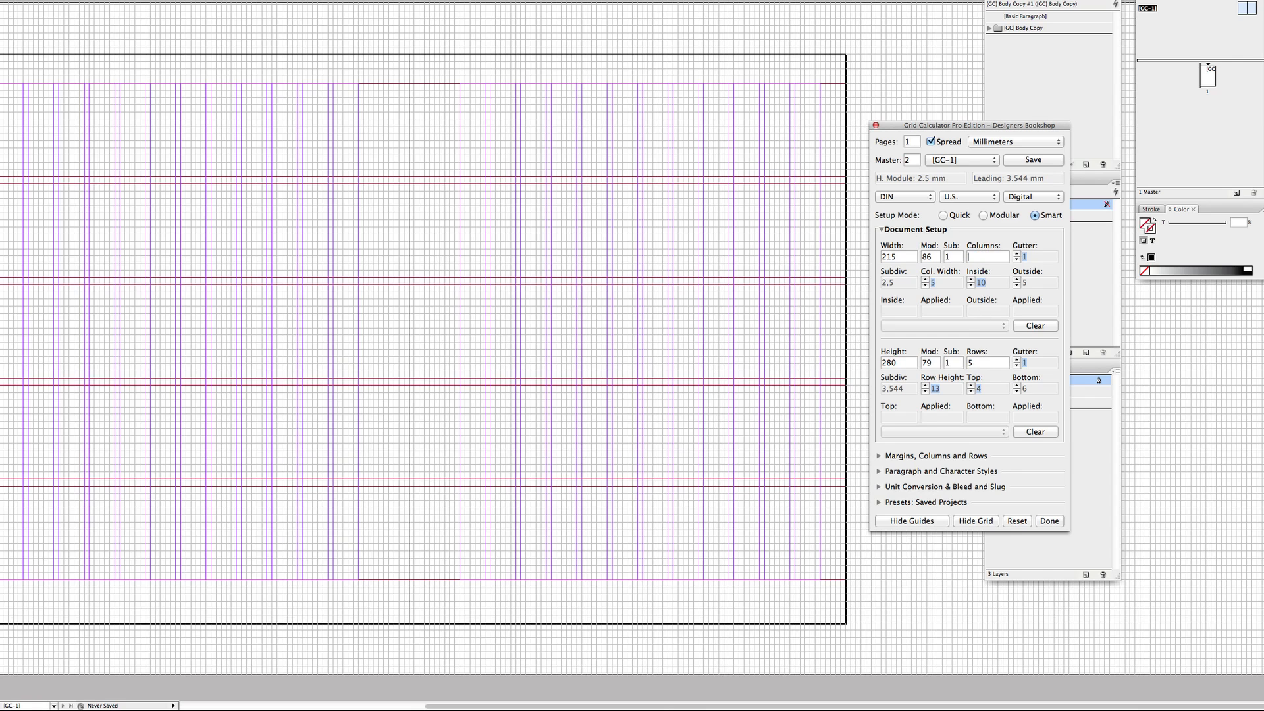
double_click(971, 362)
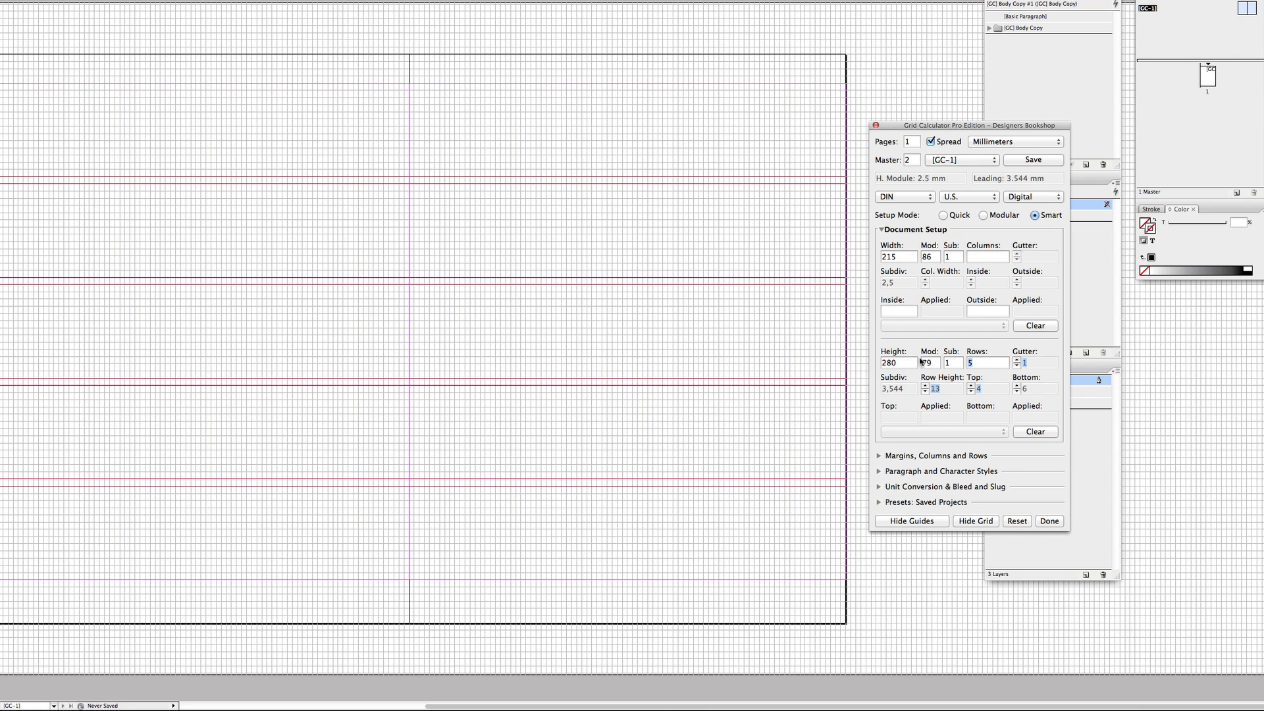
key("BackSpace")
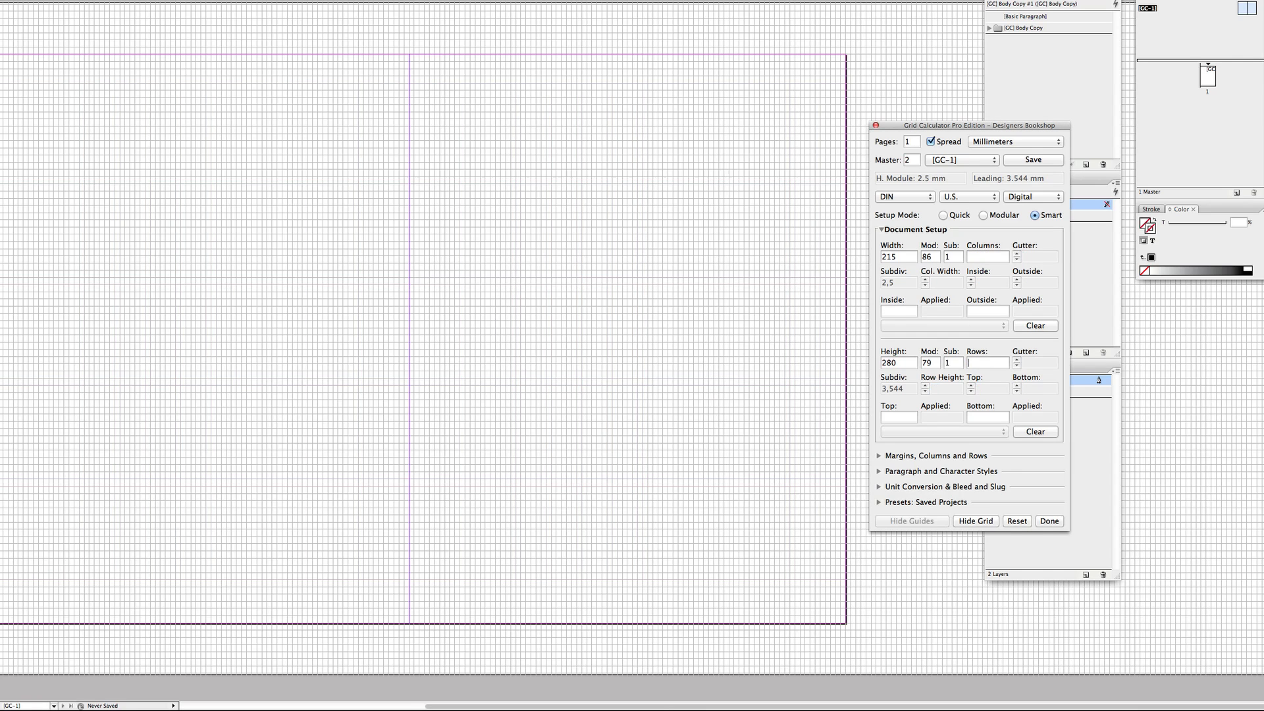
Step: Enter an inside margin of 20 mm and an outside margin of 16 mm
left_click(895, 313)
type("20")
key("Tab")
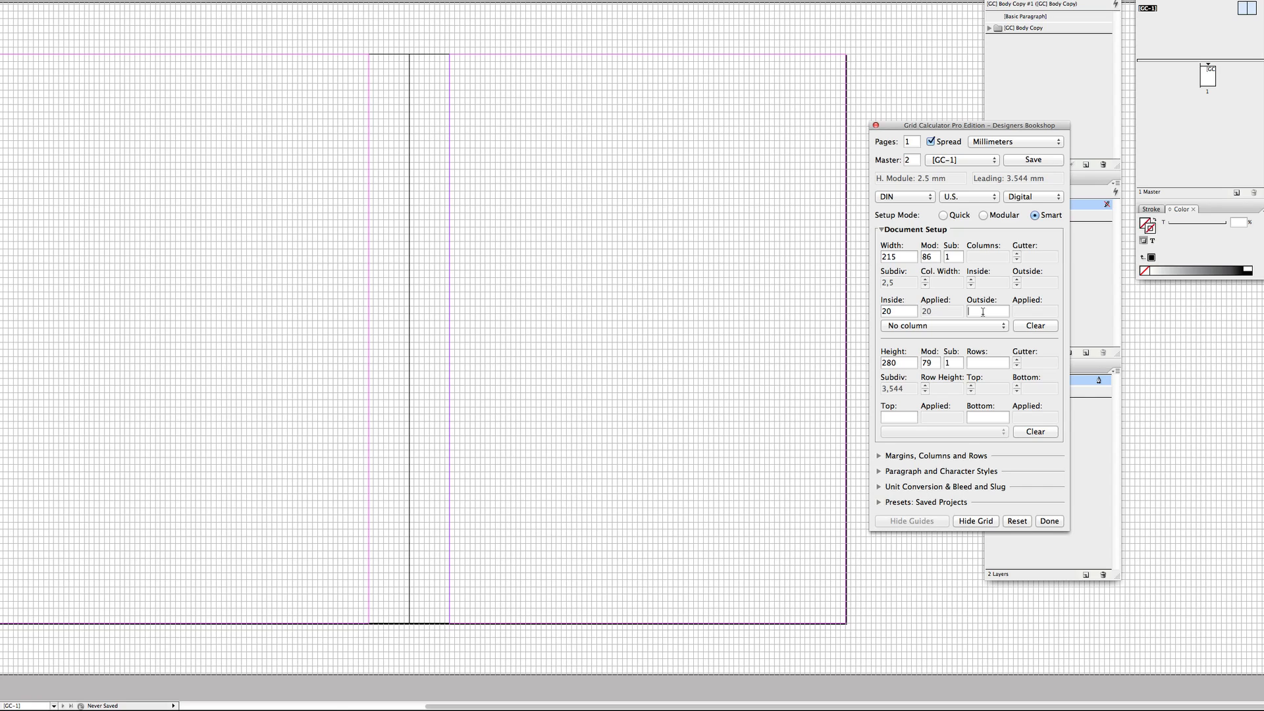
type("16")
key("Tab")
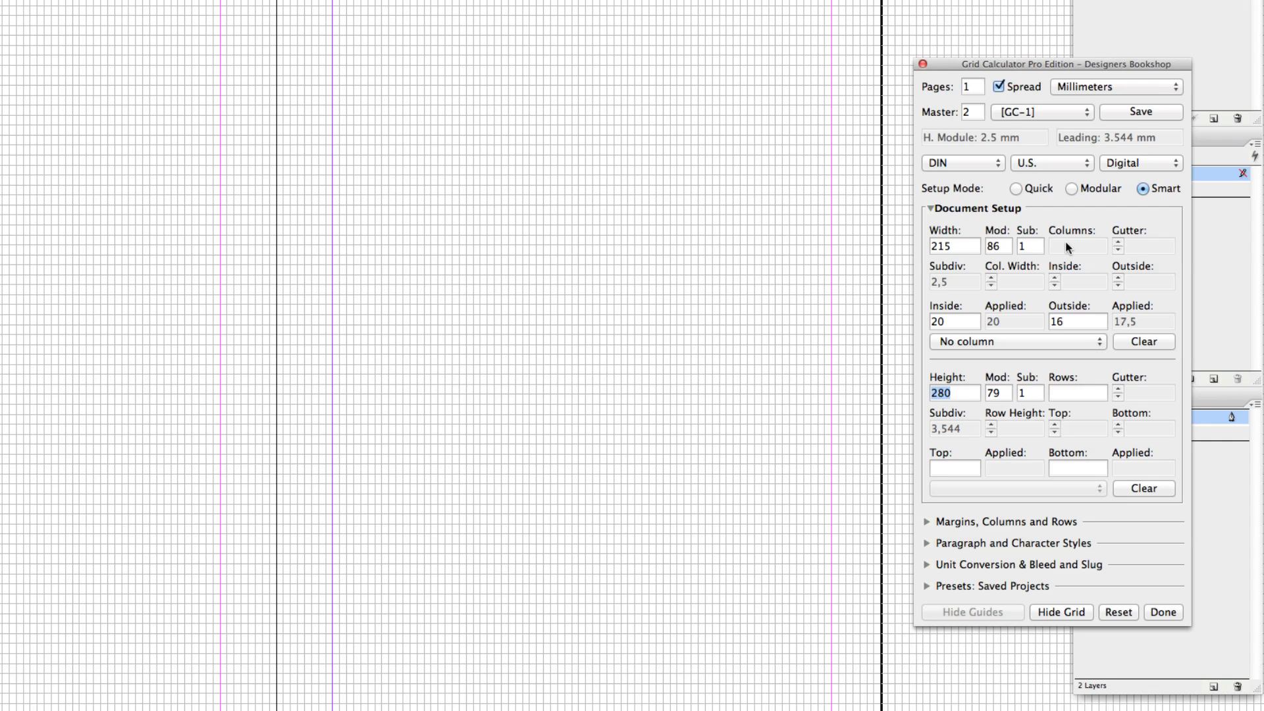
Step: Choose the division with 12 columns of 5 lines and a 1-line gutter for the page width
left_click(1011, 342)
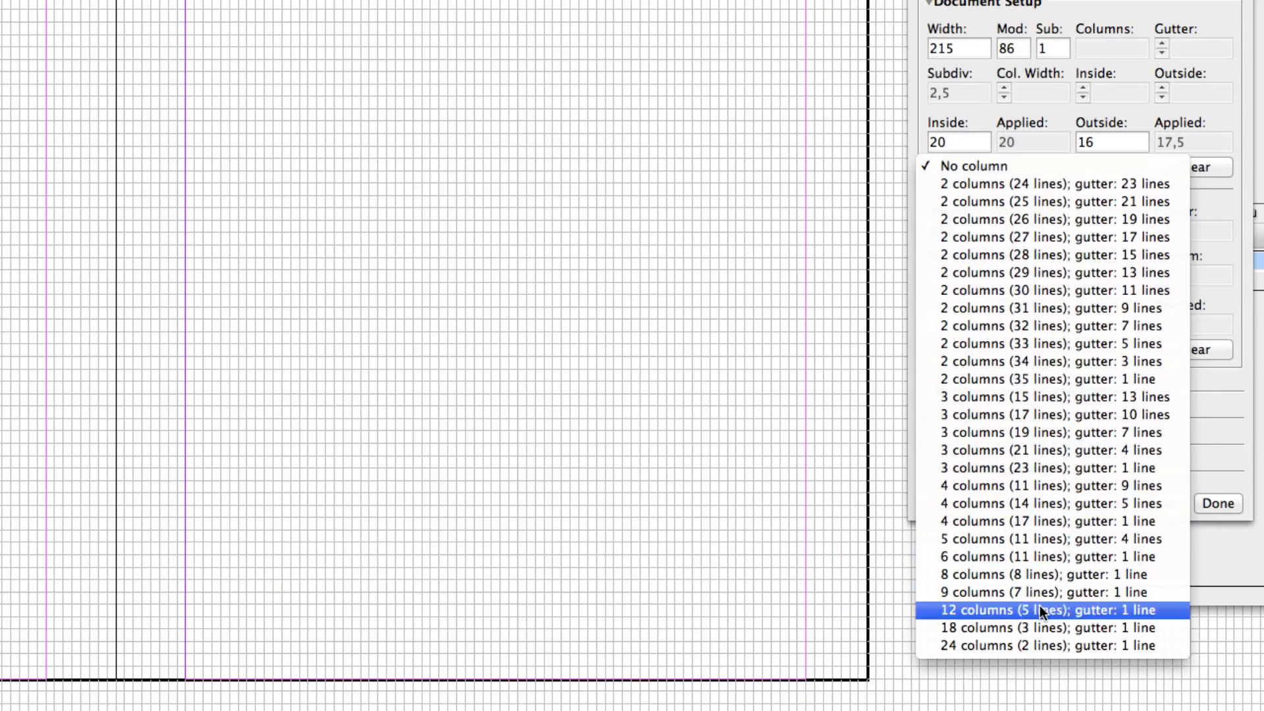
left_click(1037, 655)
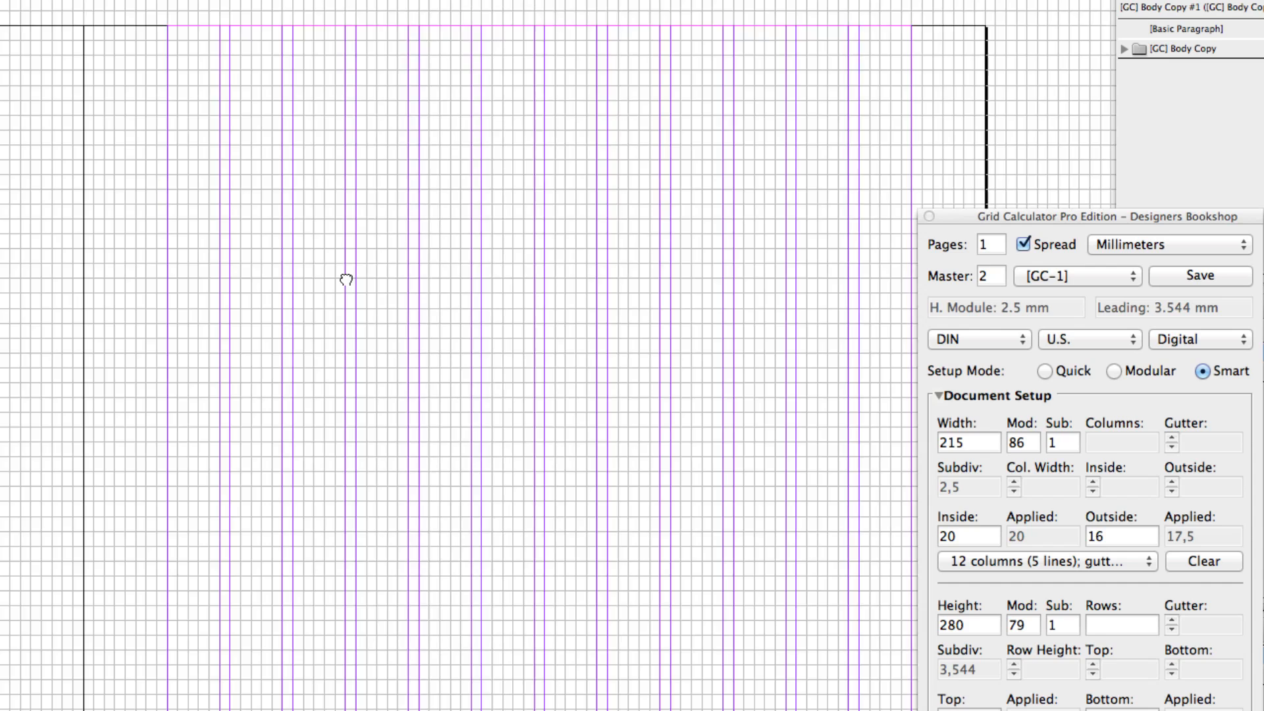
left_click_drag(346, 279, 281, 266)
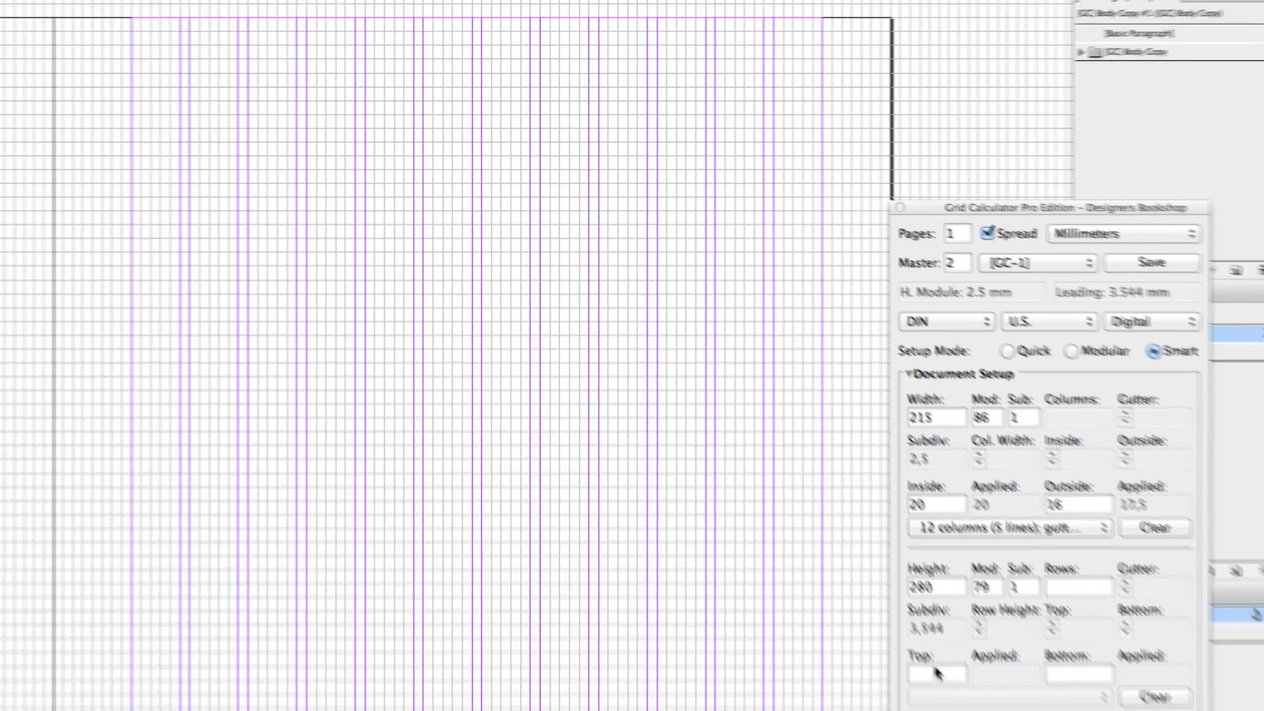
Step: Enter a top margin of 15 mm and a bottom margin of 20 mm
left_click(934, 672)
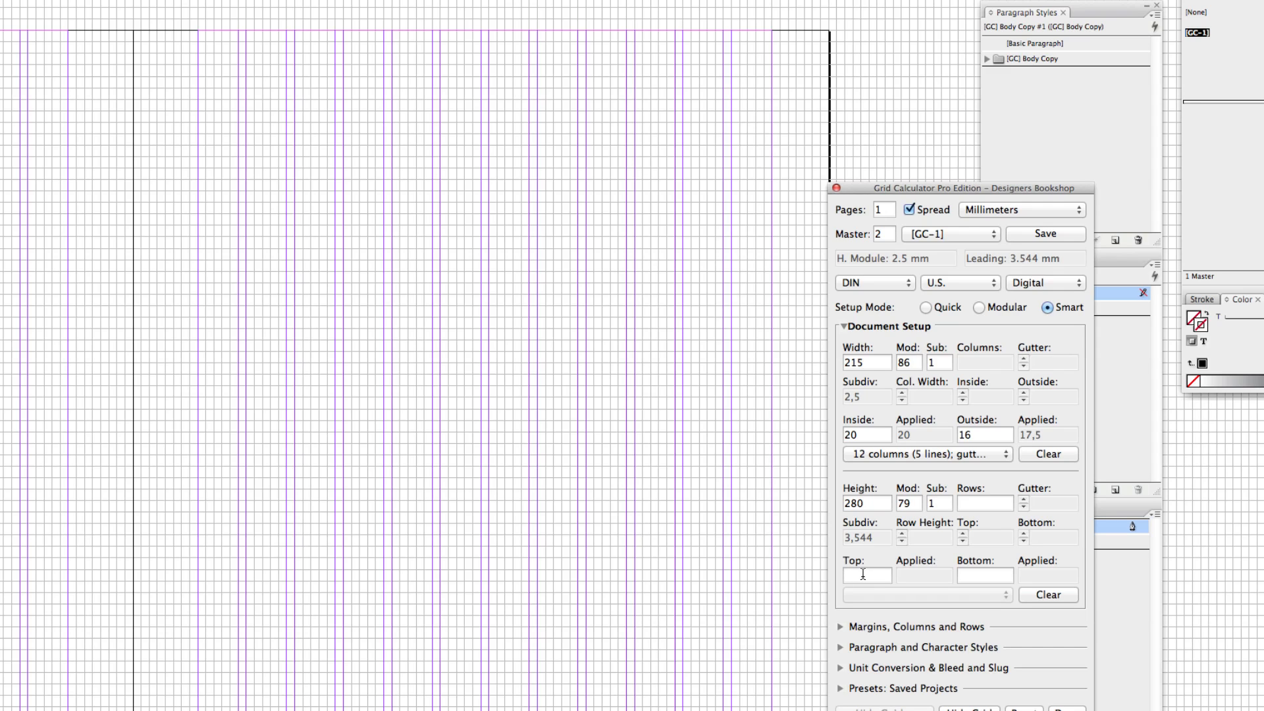
type("15")
key("Tab")
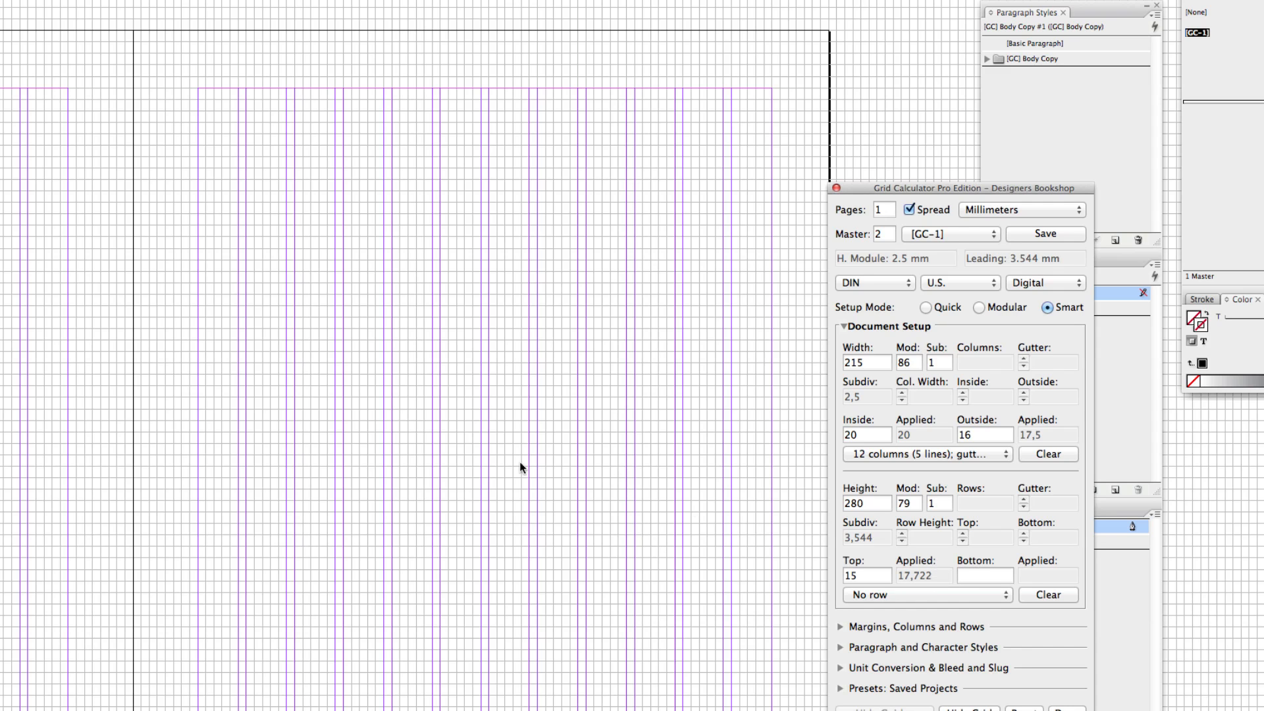
type("20")
key("Tab")
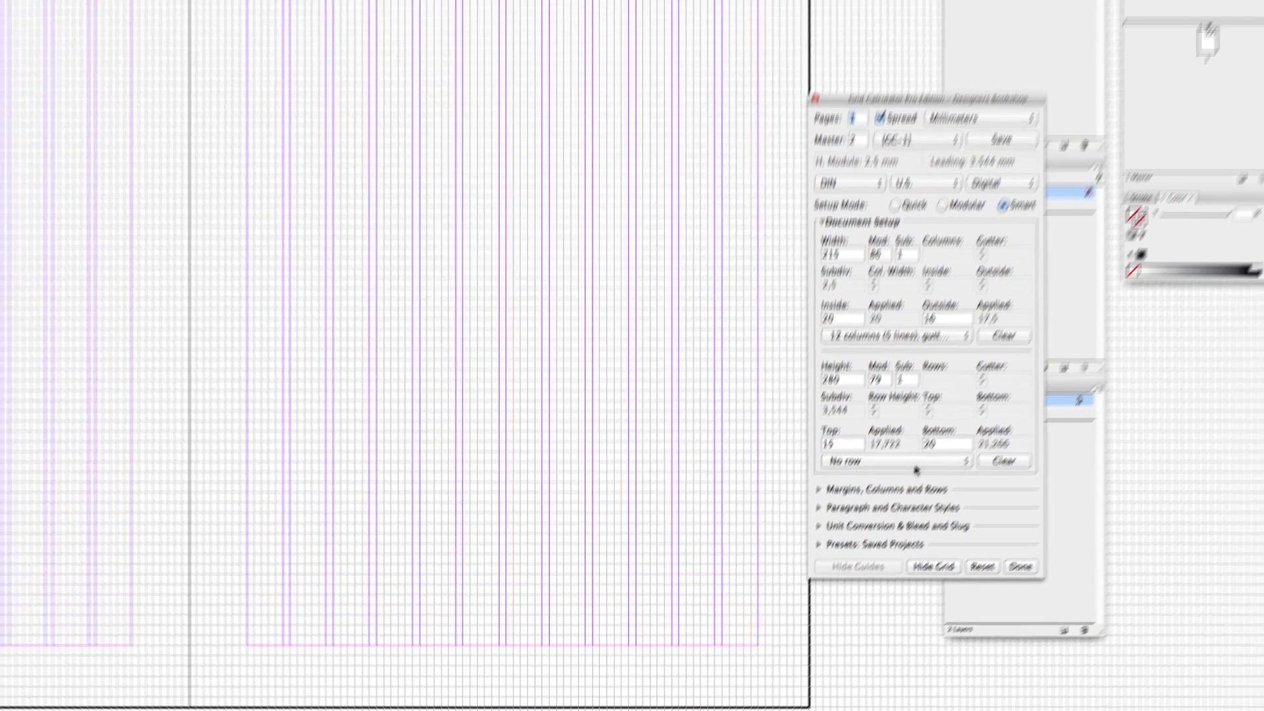
Step: Choose the division with 3 rows of 22 lines and a 1-line gutter for the page height
left_click(914, 467)
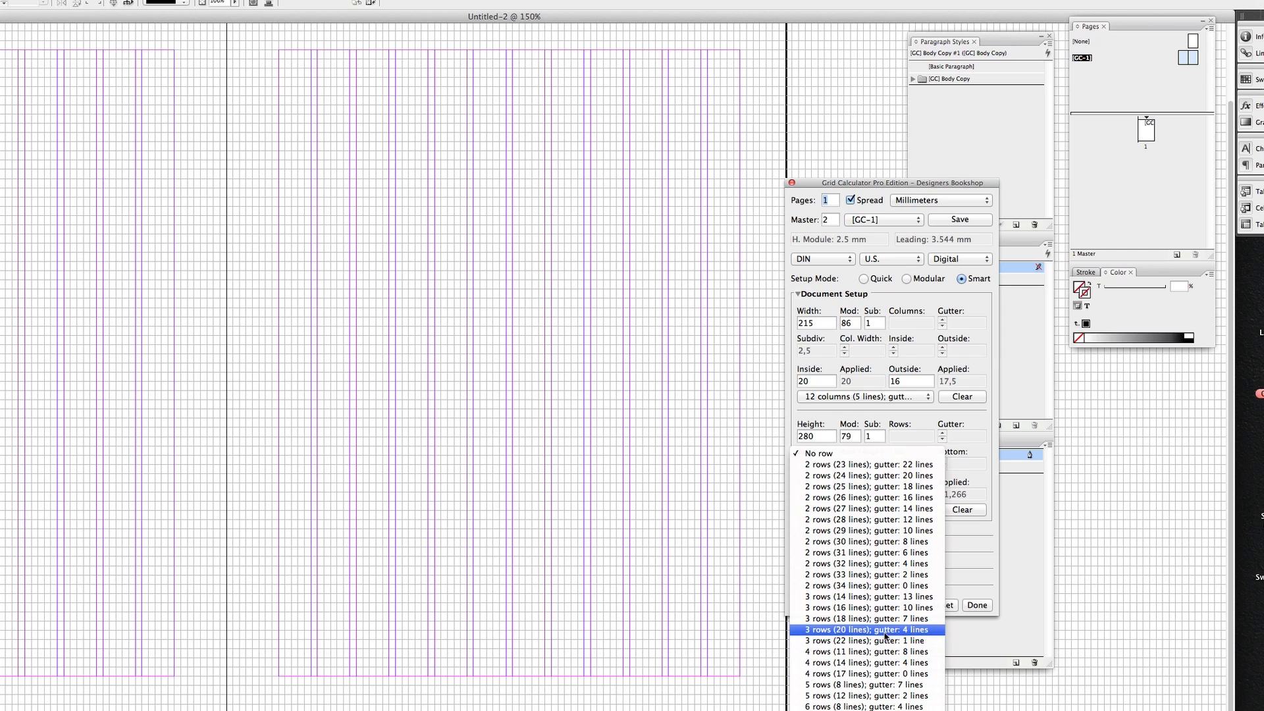
left_click(531, 414)
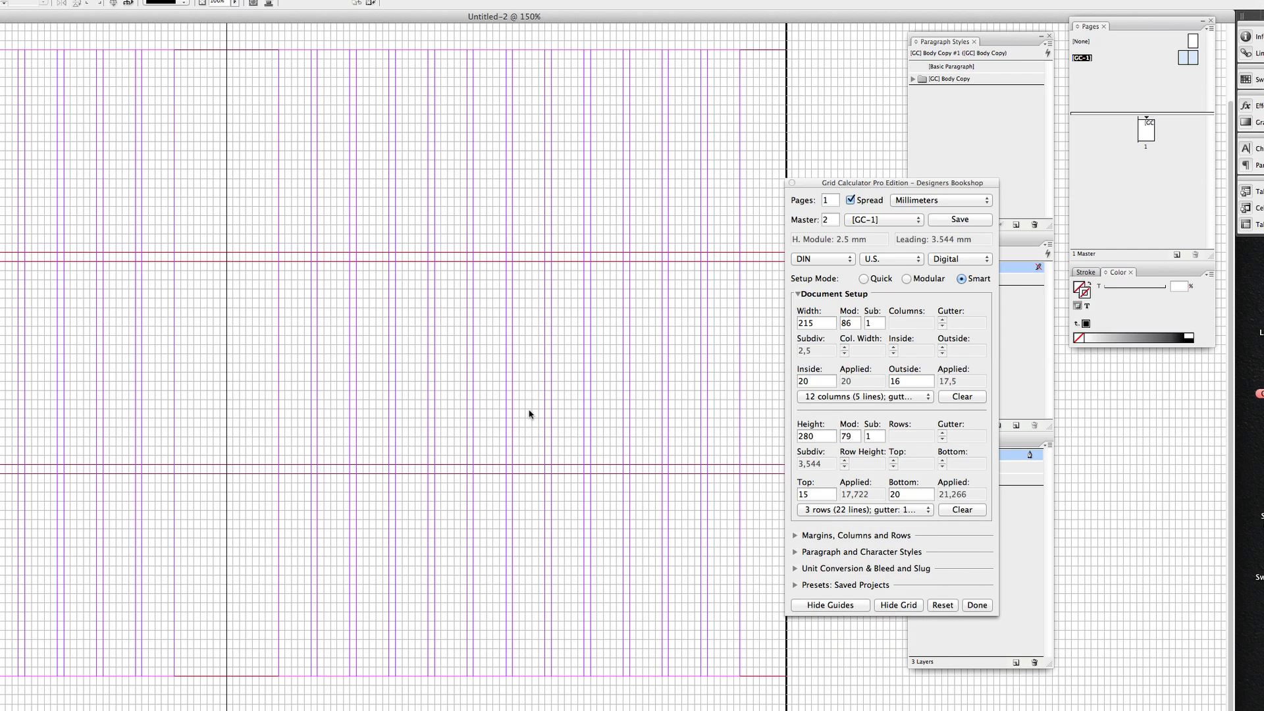
scroll(529, 414, "up", 2)
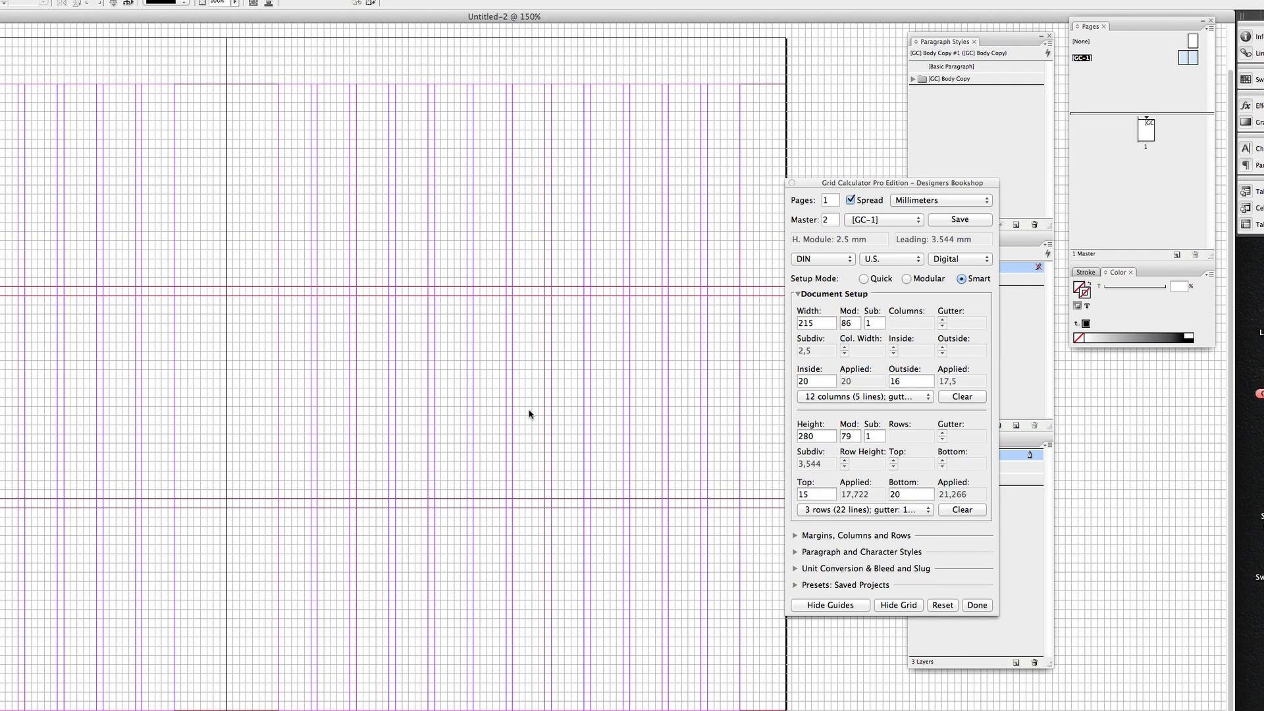